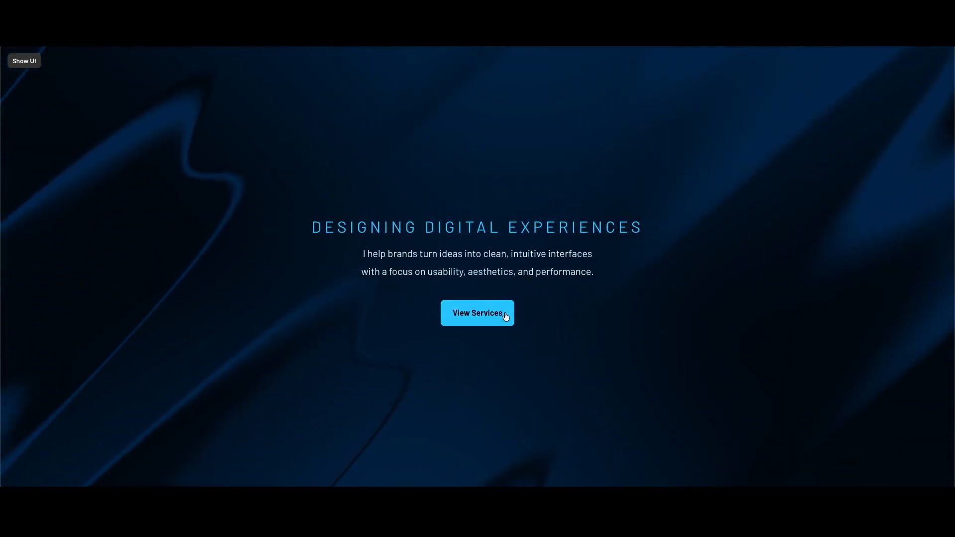
Preview the hero and services sections, test the View Services link, and close the preview
{"action": "scroll", "coordinate": [587, 322], "scroll_direction": "down", "scroll_amount": 5}
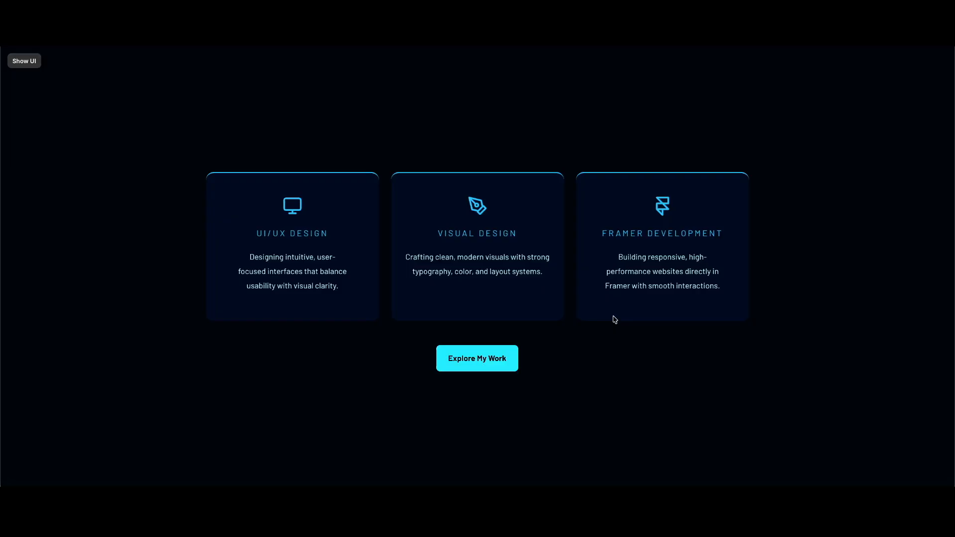
{"action": "scroll", "coordinate": [718, 444], "scroll_direction": "up", "scroll_amount": 5}
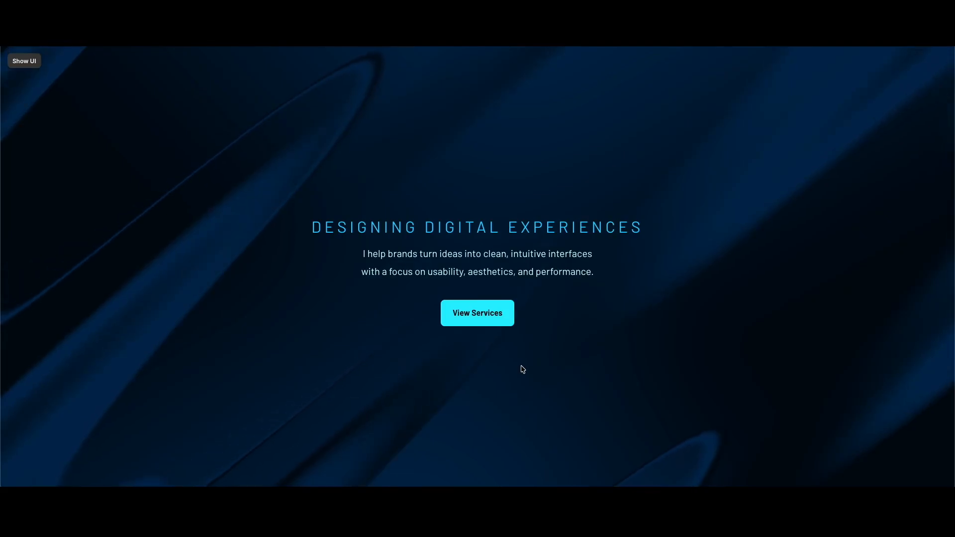
{"action": "left_click", "coordinate": [465, 314]}
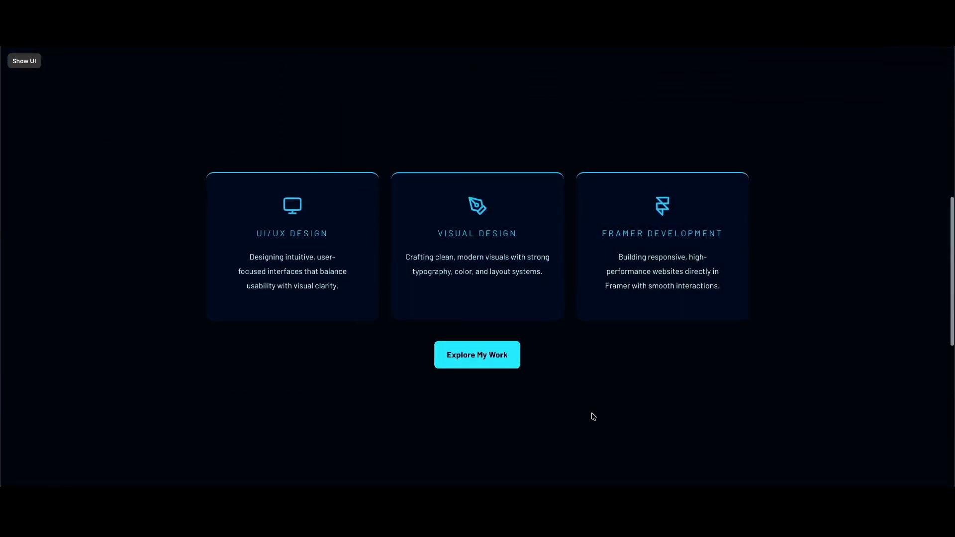
{"action": "key", "text": "Escape"}
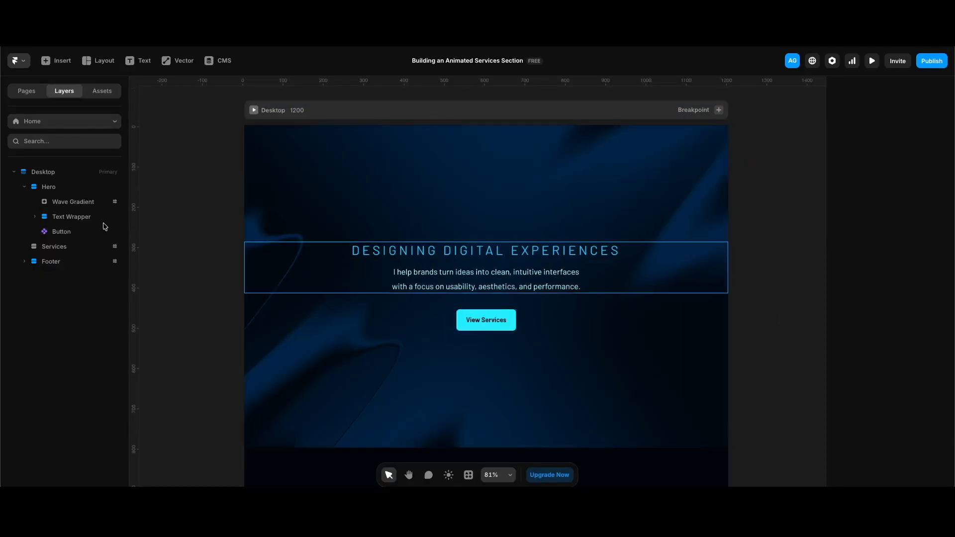
Draw a frame about 216 by 254 px inside the Services section and rename it Service Card
{"action": "left_click", "coordinate": [66, 247]}
{"action": "scroll", "coordinate": [527, 341], "scroll_direction": "down", "scroll_amount": 6}
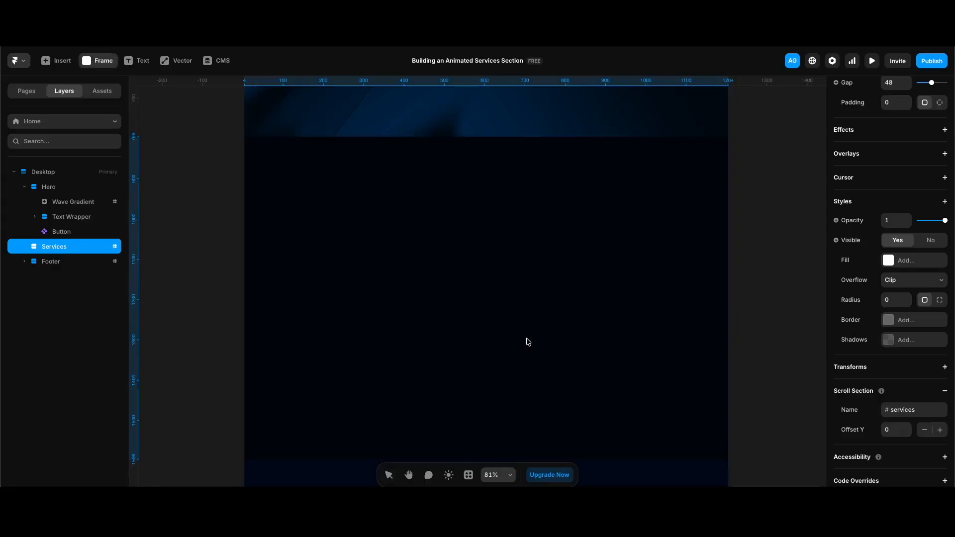
{"action": "left_click_drag", "start_coordinate": [454, 257], "coordinate": [541, 360]}
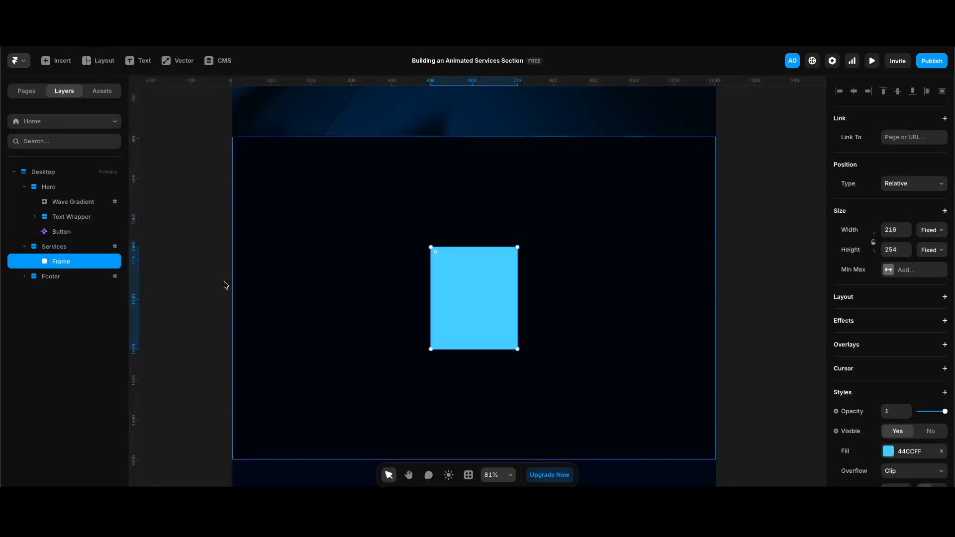
{"action": "key", "text": "super+r"}
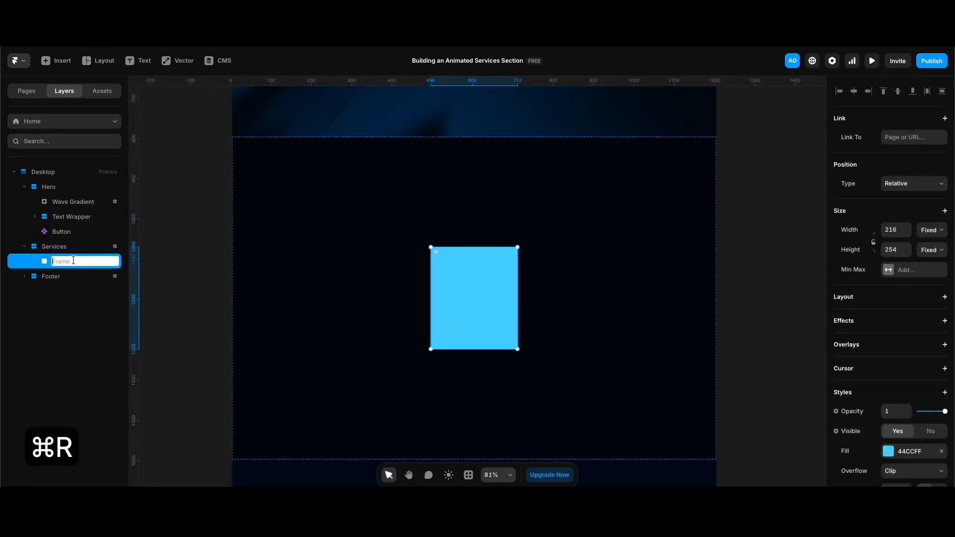
{"action": "type", "text": "Service Card"}
{"action": "key", "text": "Return"}
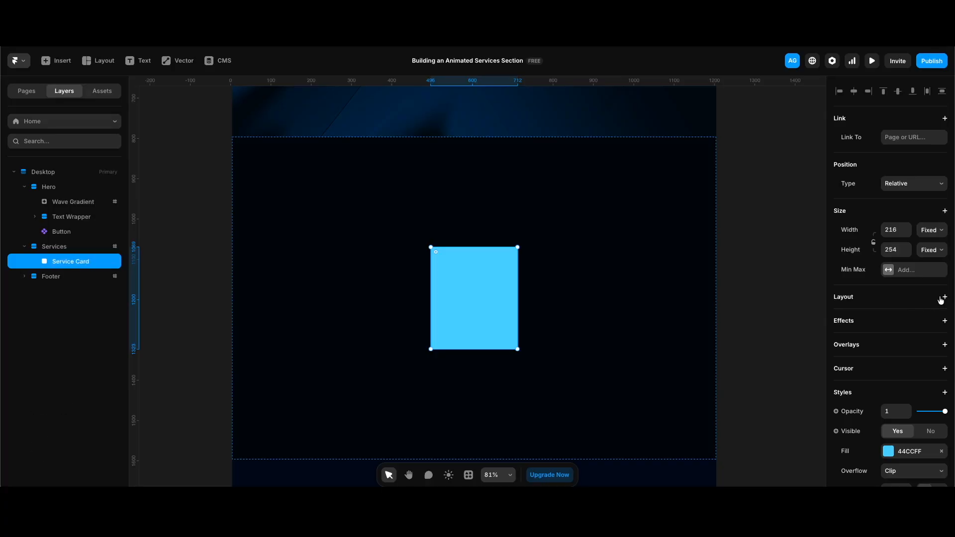
Add a stack layout to the service card and fill it with Dark Blue at 30% opacity
{"action": "left_click", "coordinate": [945, 297]}
{"action": "scroll", "coordinate": [878, 326], "scroll_direction": "down", "scroll_amount": 5}
{"action": "left_click", "coordinate": [912, 359]}
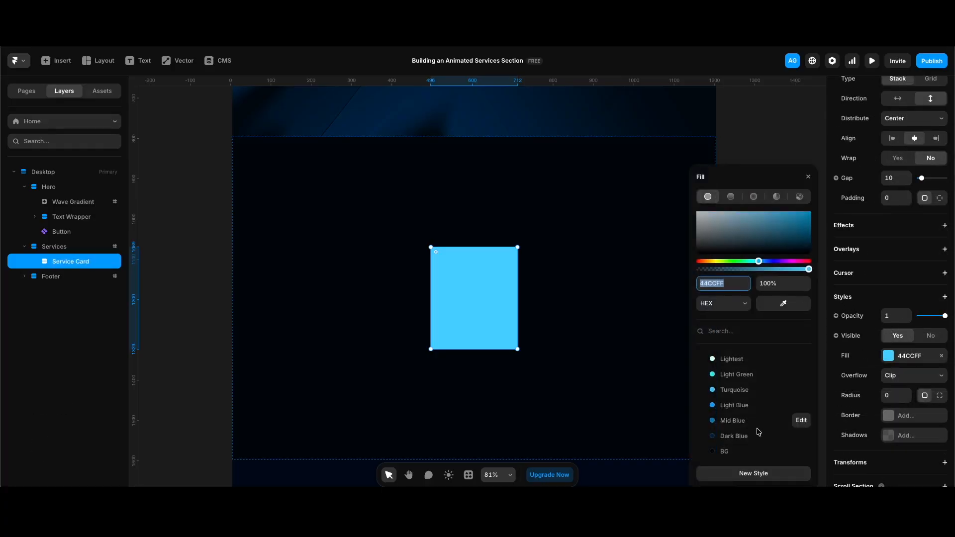
{"action": "left_click", "coordinate": [734, 437]}
{"action": "left_click", "coordinate": [783, 284]}
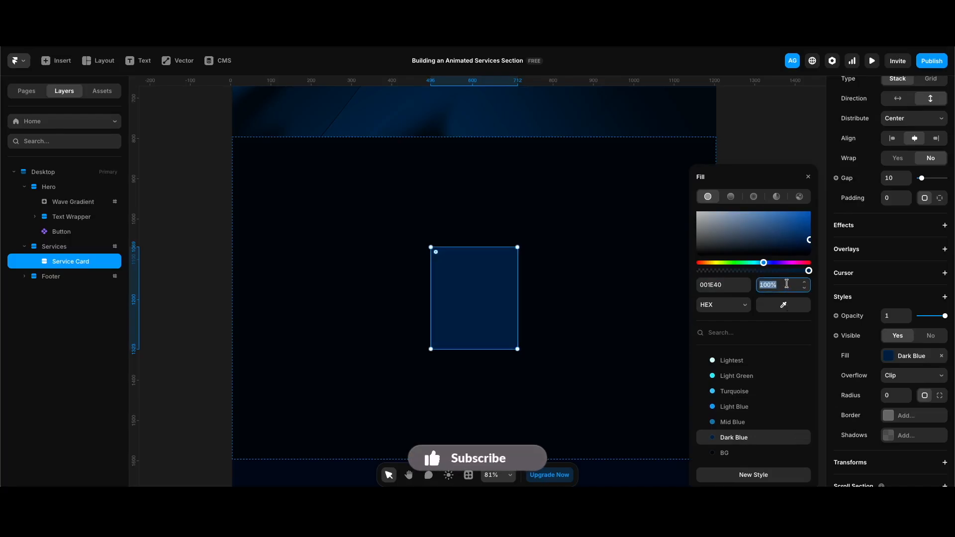
{"action": "type", "text": "30"}
{"action": "key", "text": "Return"}
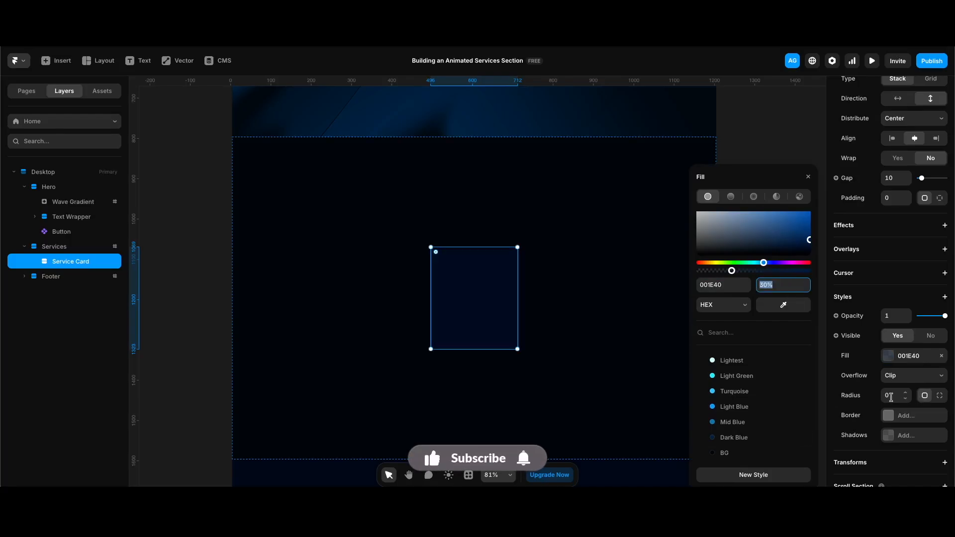
Set the service card's corner radius to 16 and add a solid Turquoise border
{"action": "left_click", "coordinate": [898, 396]}
{"action": "type", "text": "16"}
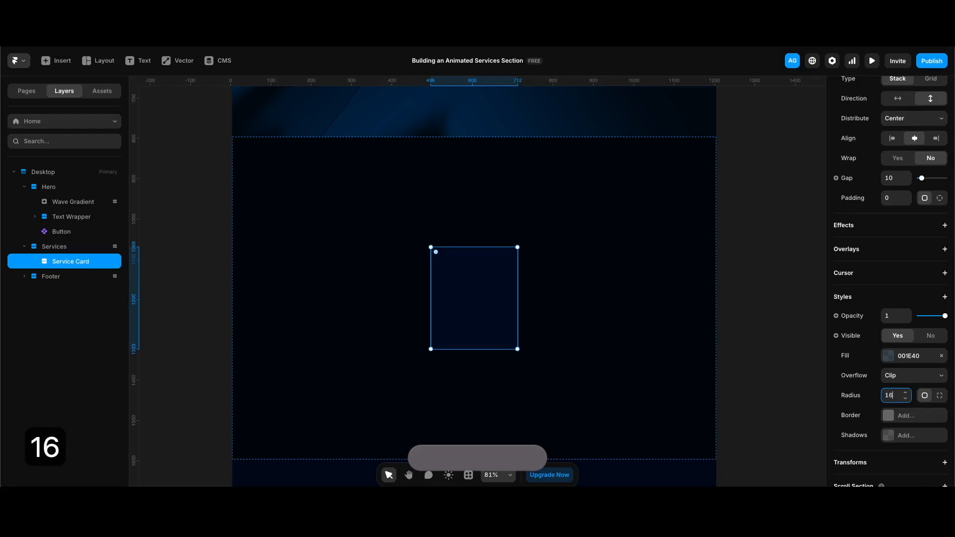
{"action": "scroll", "coordinate": [906, 391], "scroll_direction": "down", "scroll_amount": 1}
{"action": "left_click", "coordinate": [906, 391]}
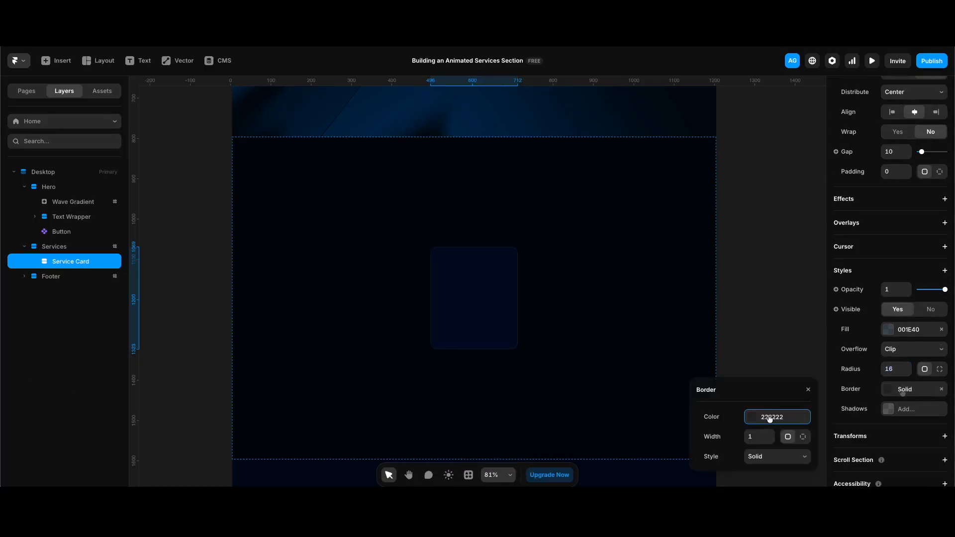
{"action": "left_click", "coordinate": [770, 416]}
{"action": "left_click", "coordinate": [733, 409]}
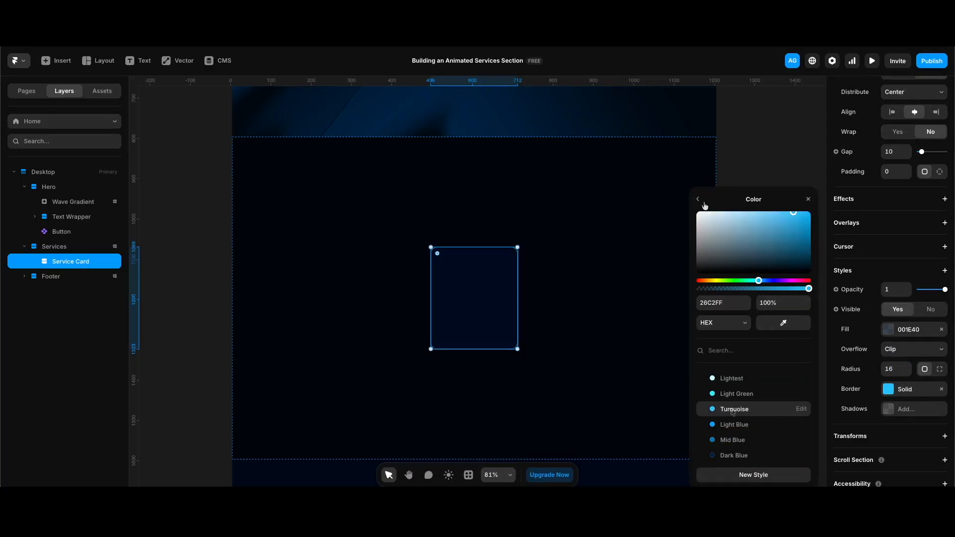
{"action": "left_click", "coordinate": [698, 199]}
Set the card's border width to 0 on all sides, with 2 on the top edge only
{"action": "left_click", "coordinate": [755, 440]}
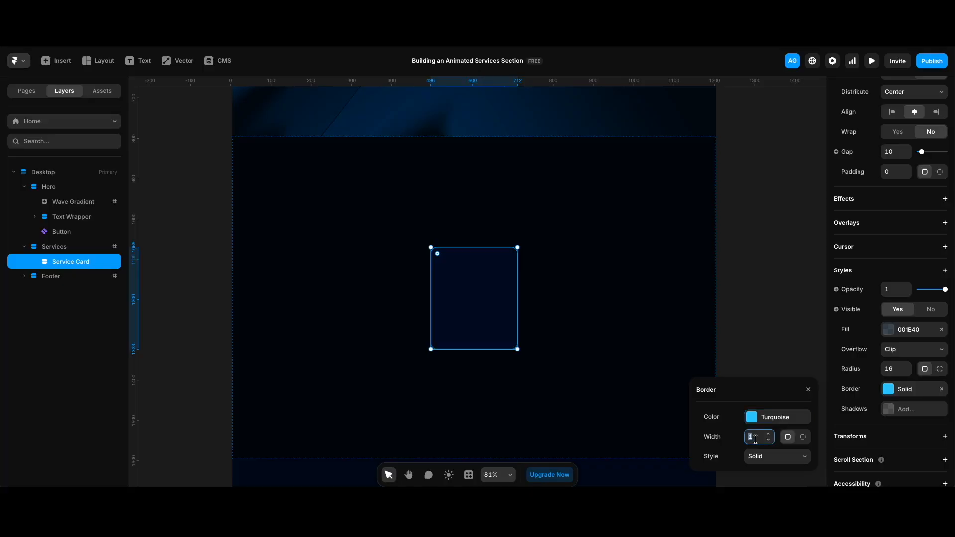
{"action": "type", "text": "0"}
{"action": "key", "text": "Return"}
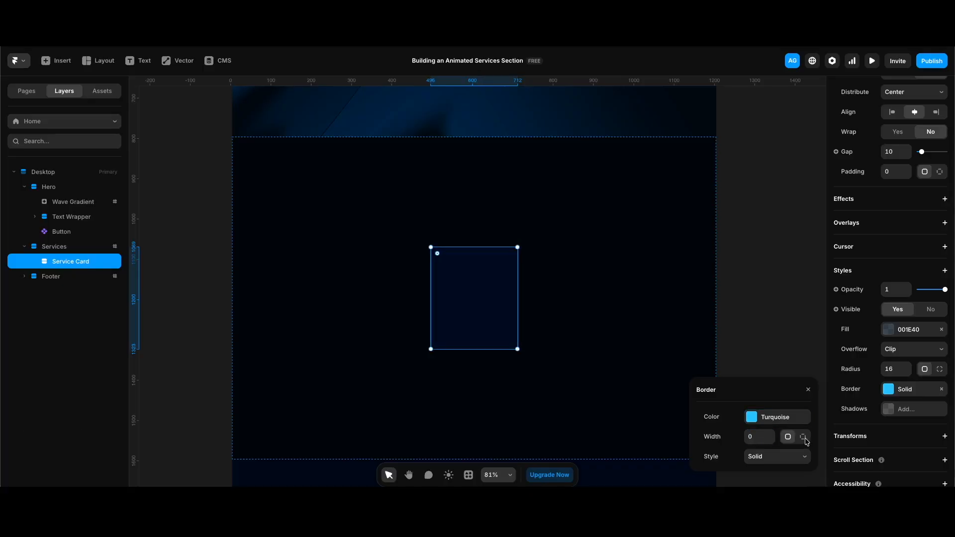
{"action": "left_click", "coordinate": [803, 437]}
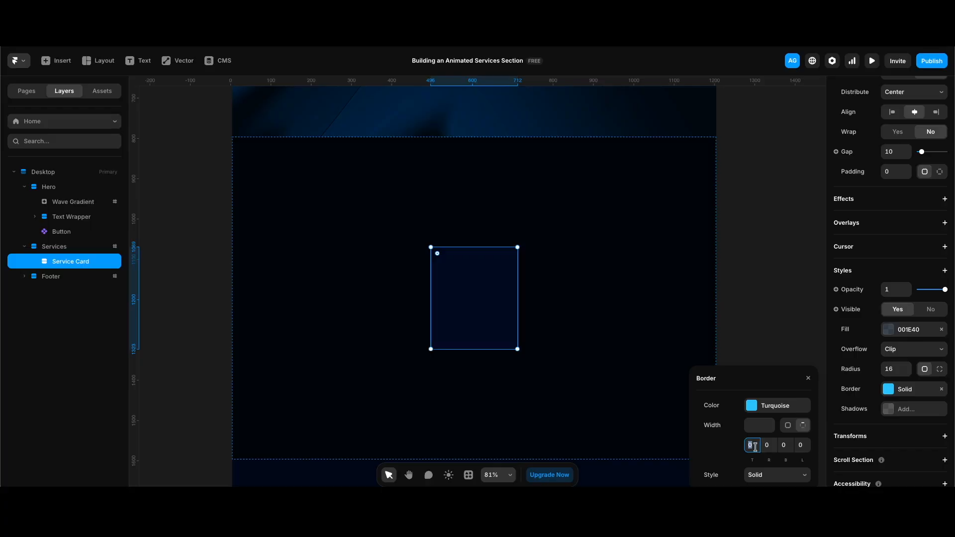
{"action": "type", "text": "2"}
{"action": "key", "text": "Return"}
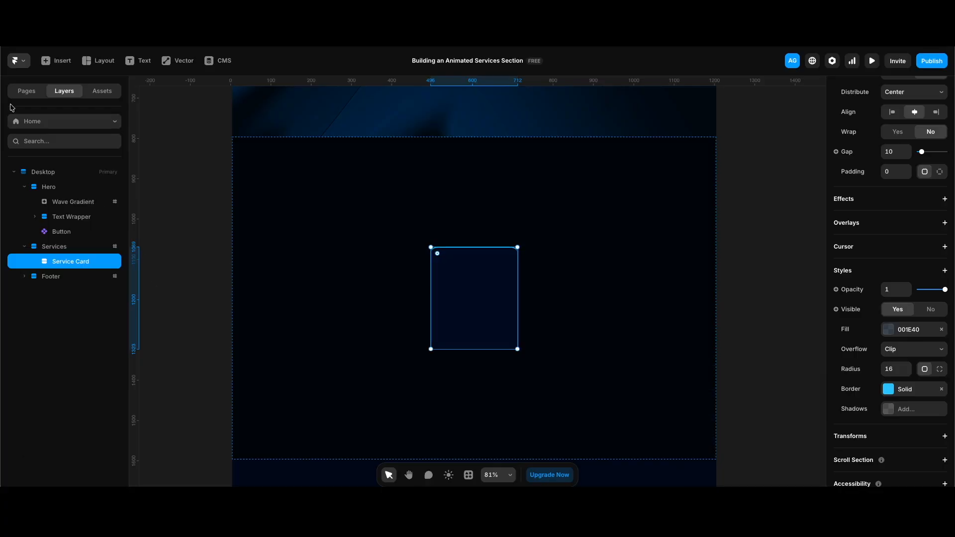
Insert a Feather icon into the service card, sized 40 by 40 with a Turquoise stroke
{"action": "left_click", "coordinate": [57, 60]}
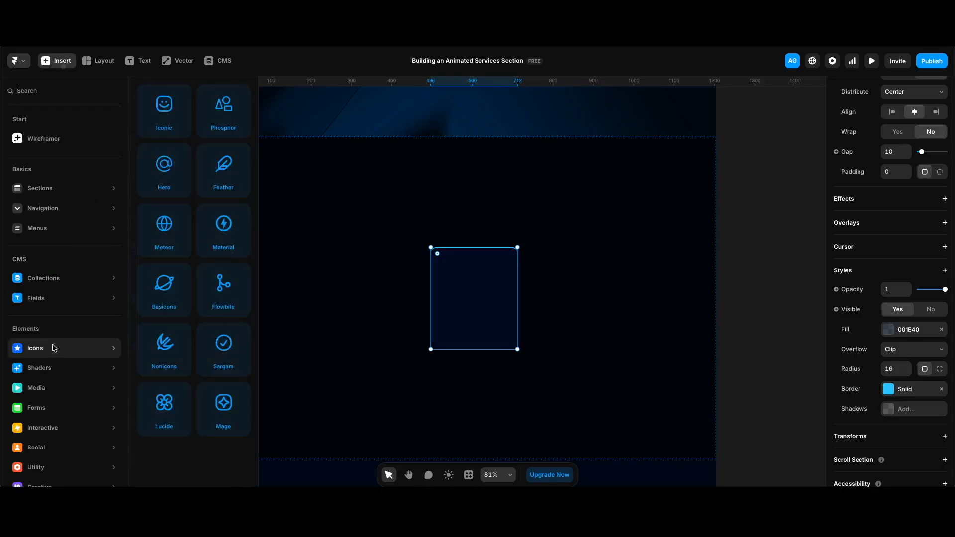
{"action": "left_click_drag", "start_coordinate": [228, 183], "coordinate": [475, 306]}
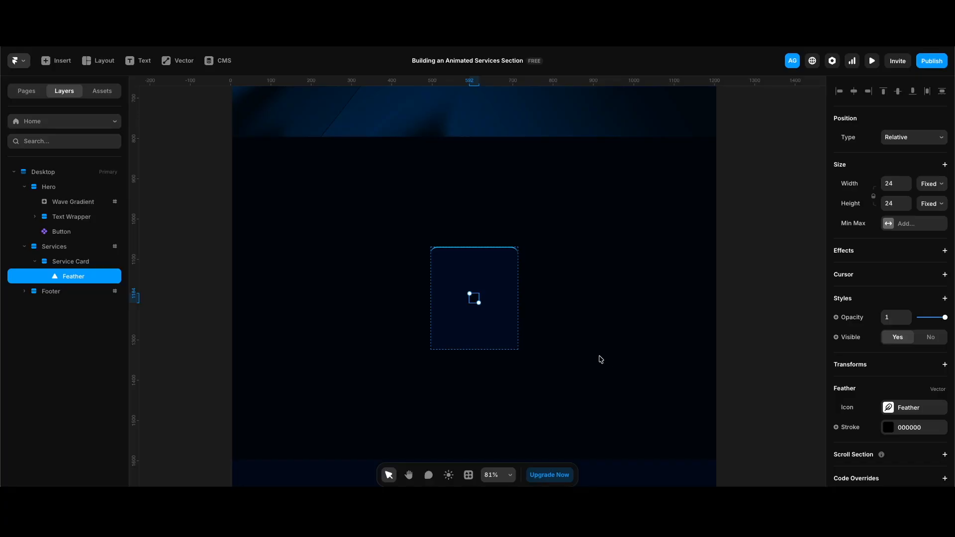
{"action": "left_click", "coordinate": [897, 184]}
{"action": "type", "text": "40"}
{"action": "key", "text": "Return"}
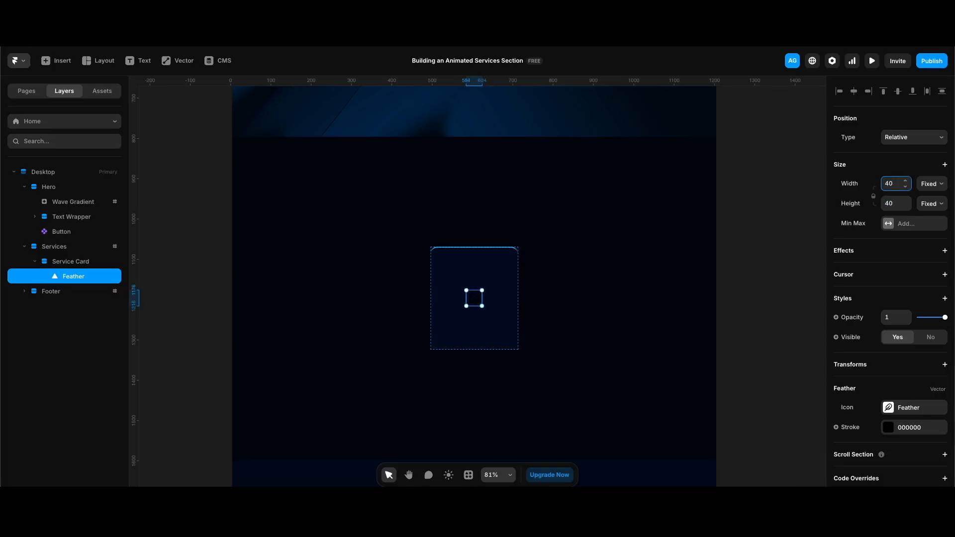
{"action": "left_click", "coordinate": [913, 428]}
{"action": "left_click", "coordinate": [748, 410]}
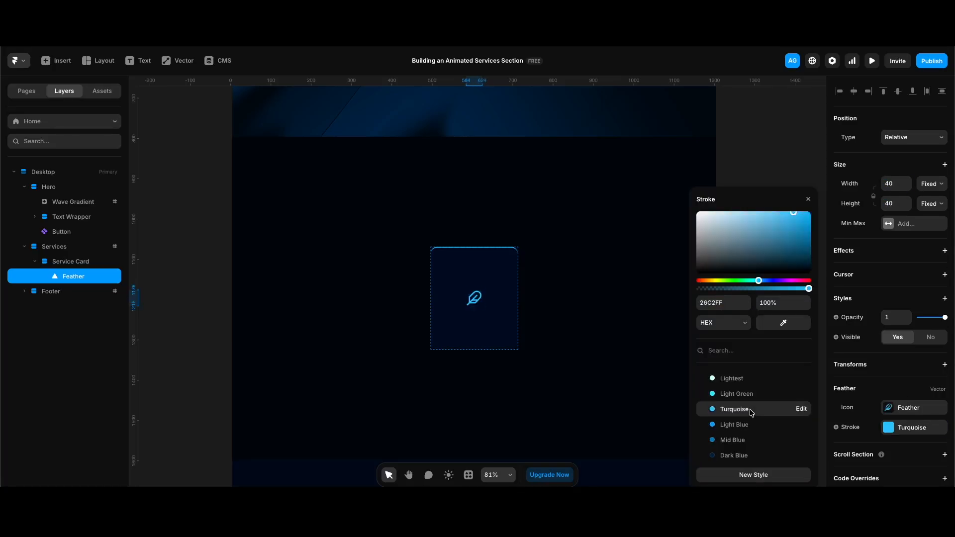
Distribute the service card's contents from Start with a gap of 24
{"action": "left_click", "coordinate": [89, 264]}
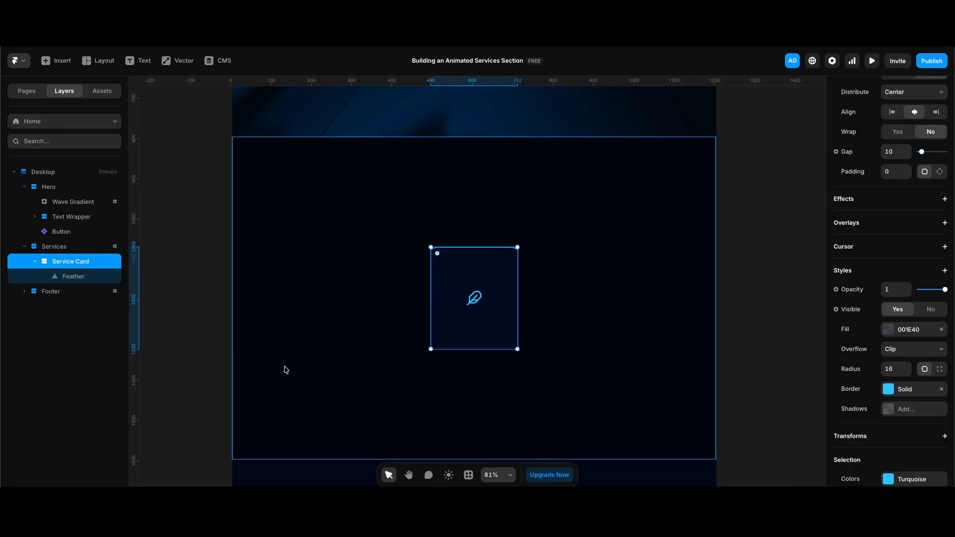
{"action": "scroll", "coordinate": [890, 313], "scroll_direction": "up", "scroll_amount": 5}
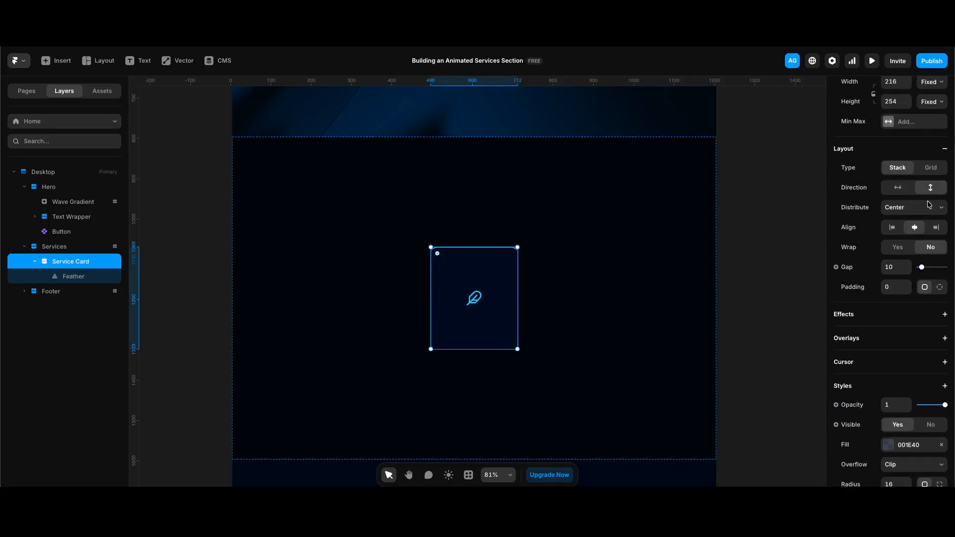
{"action": "left_click", "coordinate": [922, 210]}
{"action": "left_click", "coordinate": [910, 193]}
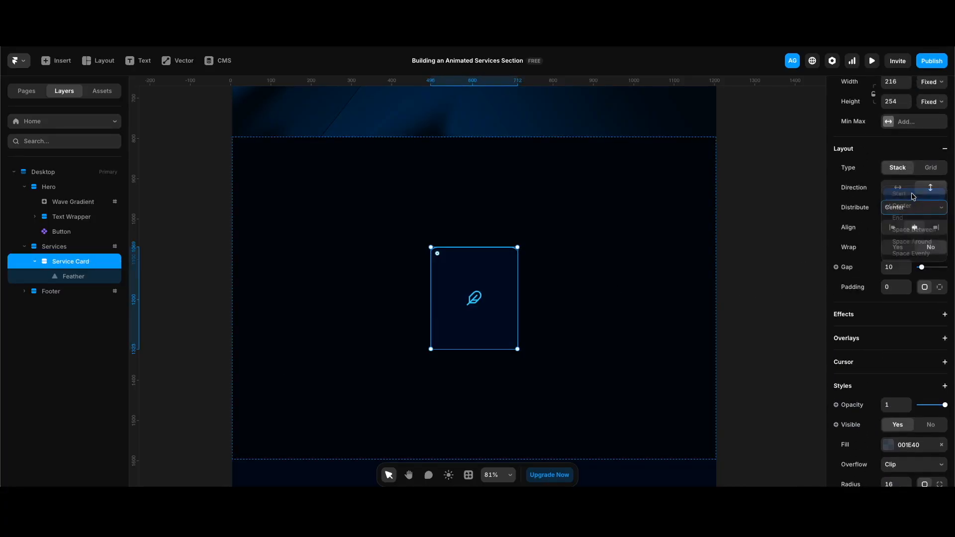
{"action": "left_click", "coordinate": [895, 268]}
{"action": "type", "text": "24"}
{"action": "key", "text": "Return"}
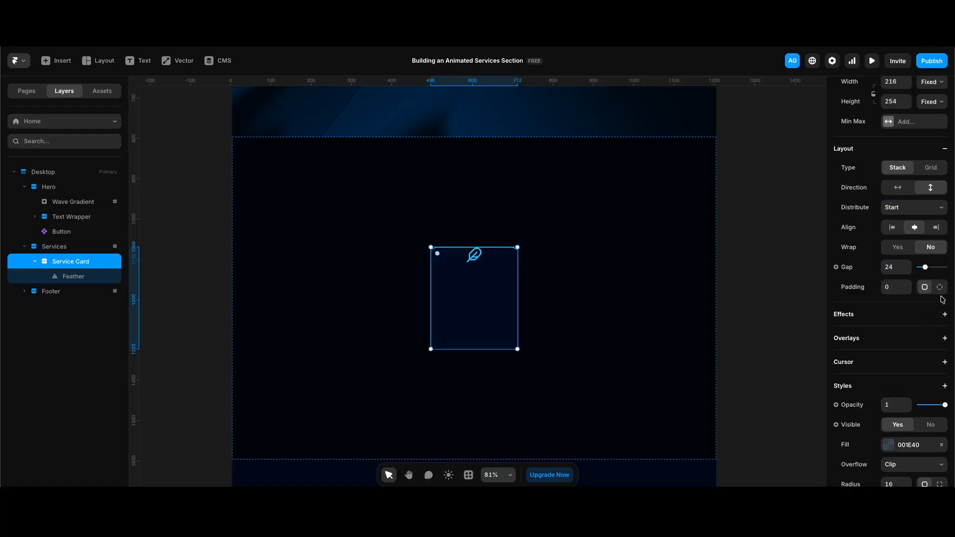
Set the service card's padding to 48 at the top and bottom and 24 on the right and left
{"action": "left_click", "coordinate": [940, 288]}
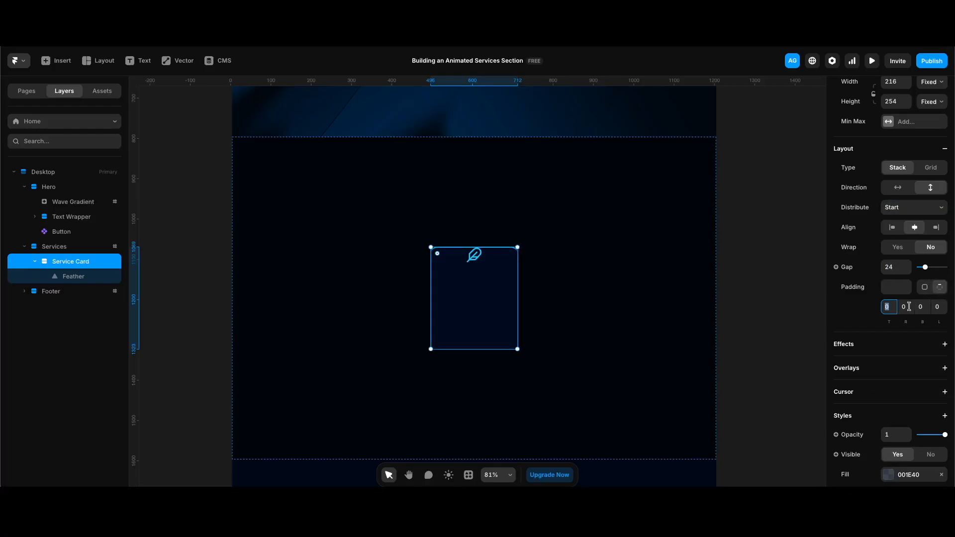
{"action": "type", "text": "48"}
{"action": "key", "text": "Return"}
{"action": "scroll", "coordinate": [917, 307], "scroll_direction": "down", "scroll_amount": 1}
{"action": "left_click", "coordinate": [921, 302]}
{"action": "type", "text": "48"}
{"action": "key", "text": "Return"}
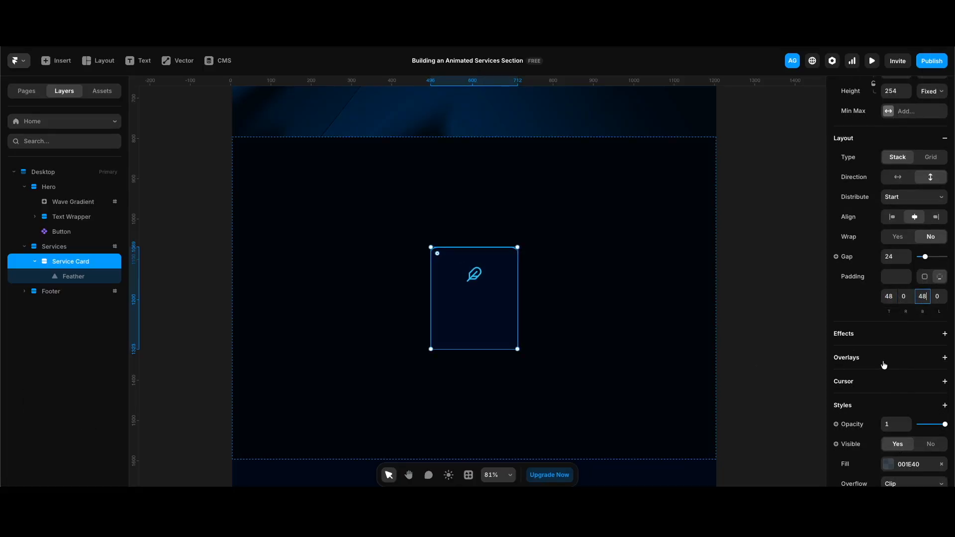
{"action": "left_click", "coordinate": [906, 297]}
{"action": "type", "text": "24"}
{"action": "left_click", "coordinate": [939, 297]}
{"action": "type", "text": "24"}
{"action": "key", "text": "Return"}
Replace the card's feather icon with the Monitor icon
{"action": "left_click", "coordinate": [70, 278]}
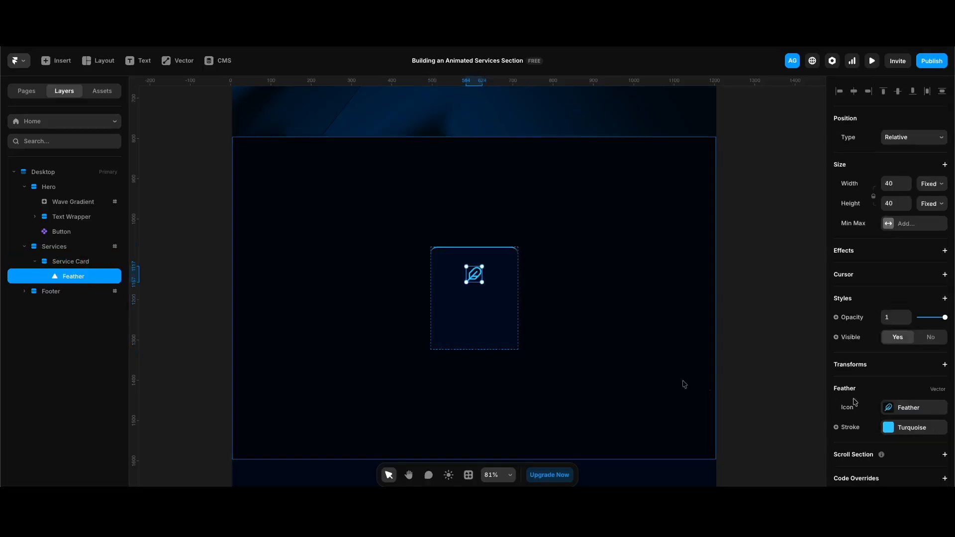
{"action": "left_click", "coordinate": [910, 407]}
{"action": "type", "text": "monito"}
{"action": "left_click", "coordinate": [714, 165]}
Copy the hero heading "DESIGNING DIGITAL EXPERIENCES" and paste it into the service card
{"action": "scroll", "coordinate": [571, 324], "scroll_direction": "up", "scroll_amount": 15}
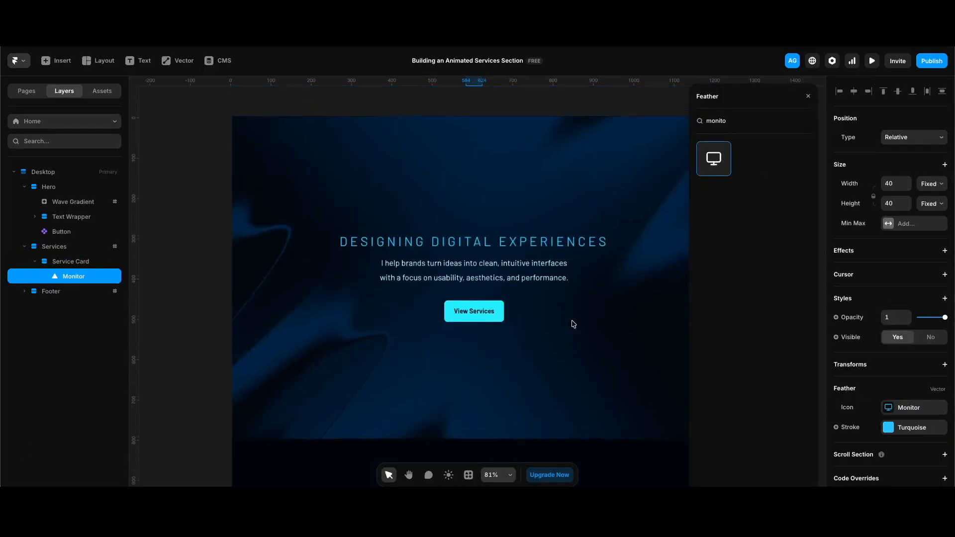
{"action": "left_click", "coordinate": [537, 254]}
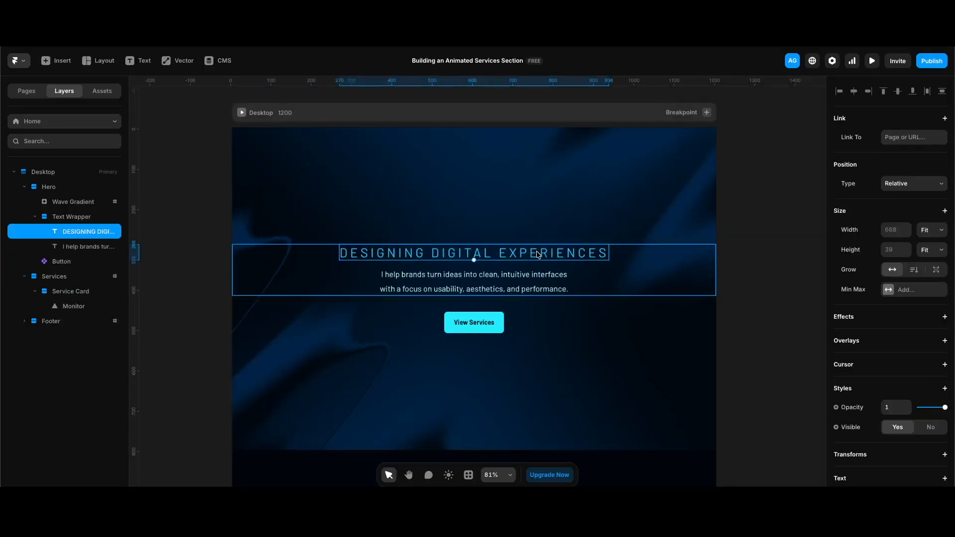
{"action": "key", "text": "super+c"}
{"action": "scroll", "coordinate": [558, 308], "scroll_direction": "down", "scroll_amount": 10}
{"action": "left_click", "coordinate": [508, 312]}
{"action": "key", "text": "super+v"}
Change the card heading's text to "UI/UX DESIGN" and its font size to 17 px
{"action": "scroll", "coordinate": [889, 414], "scroll_direction": "down", "scroll_amount": 5}
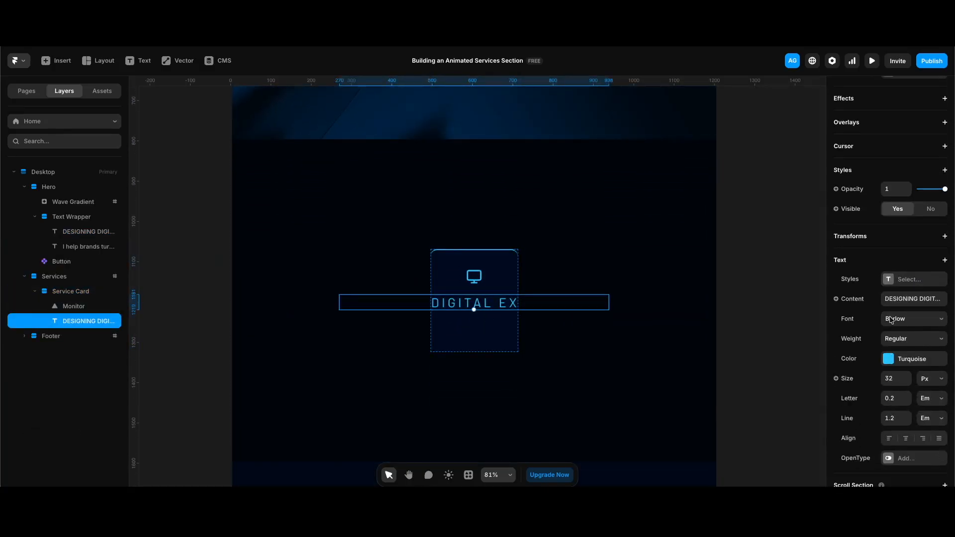
{"action": "left_click", "coordinate": [904, 295]}
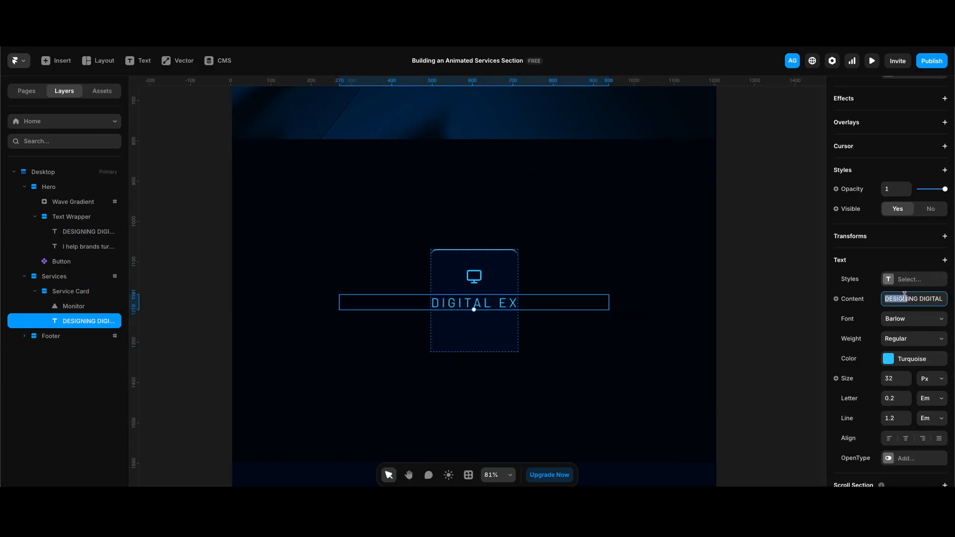
{"action": "key", "text": "super+v"}
{"action": "key", "text": "Return"}
{"action": "left_click", "coordinate": [895, 380]}
{"action": "type", "text": "17"}
{"action": "key", "text": "Return"}
Copy the hero paragraph and paste it into the service card below the "UI/UX DESIGN" heading
{"action": "scroll", "coordinate": [519, 303], "scroll_direction": "up", "scroll_amount": 10}
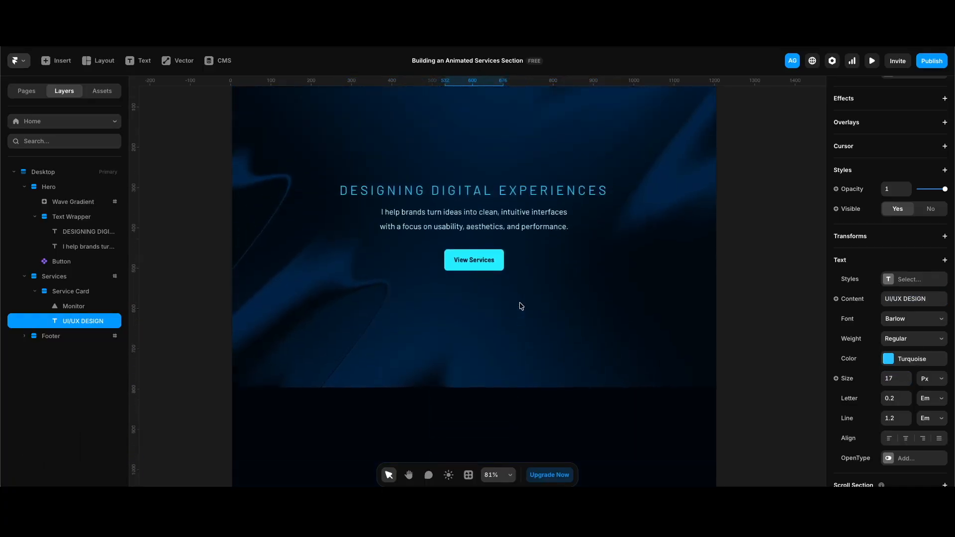
{"action": "left_click", "coordinate": [510, 257]}
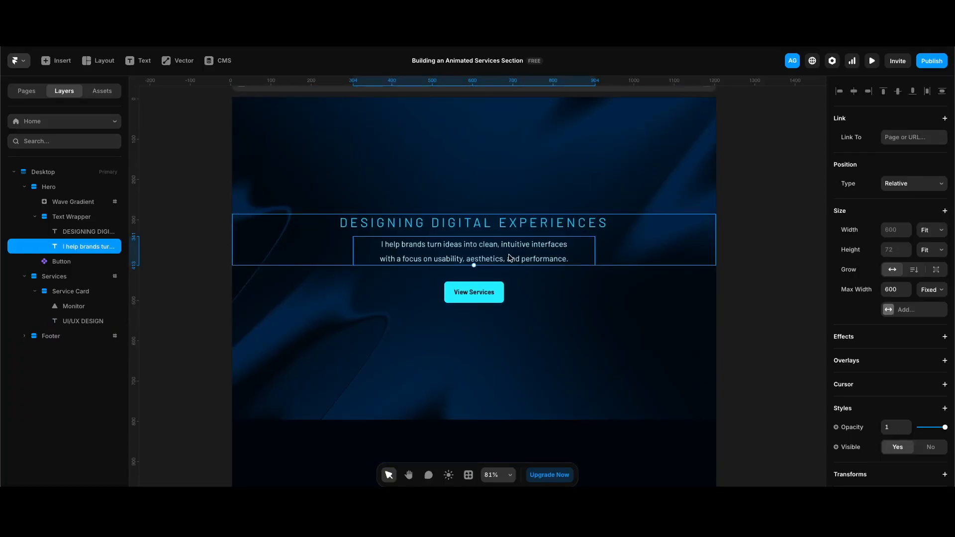
{"action": "key", "text": "super+c"}
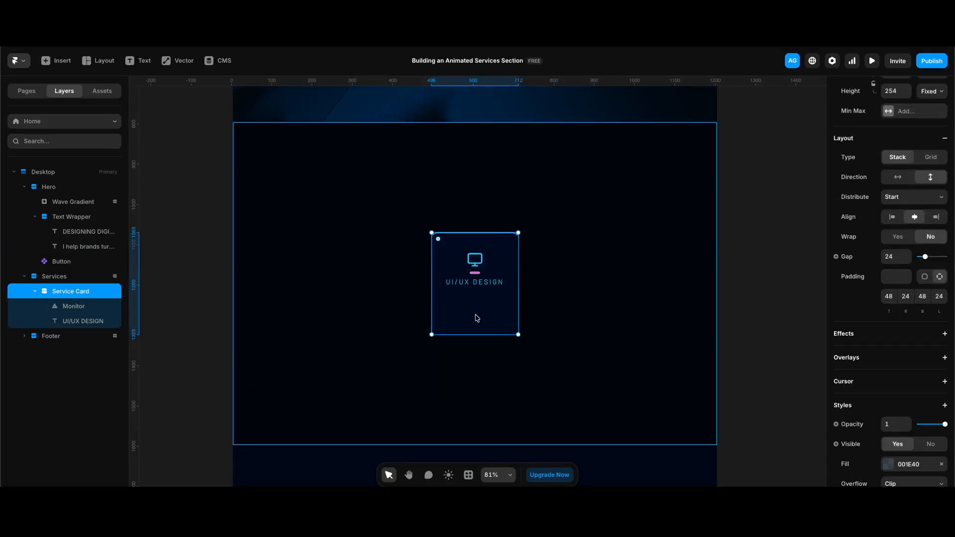
{"action": "key", "text": "super+v"}
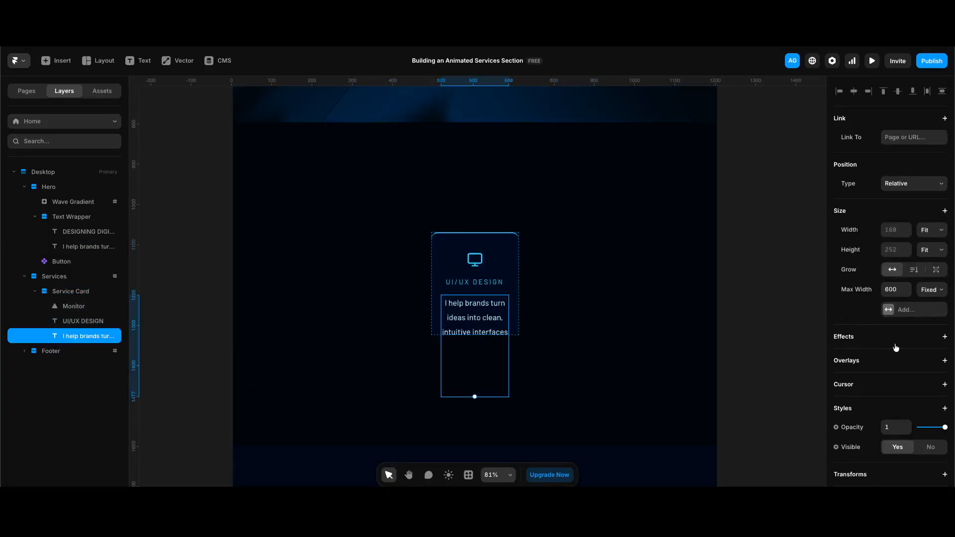
Apply the Body text style to the card description and replace its text with "Designing intuitive, user-focused interfaces that balance usability with visual clarity."
{"action": "scroll", "coordinate": [896, 347], "scroll_direction": "down", "scroll_amount": 5}
{"action": "left_click", "coordinate": [906, 351]}
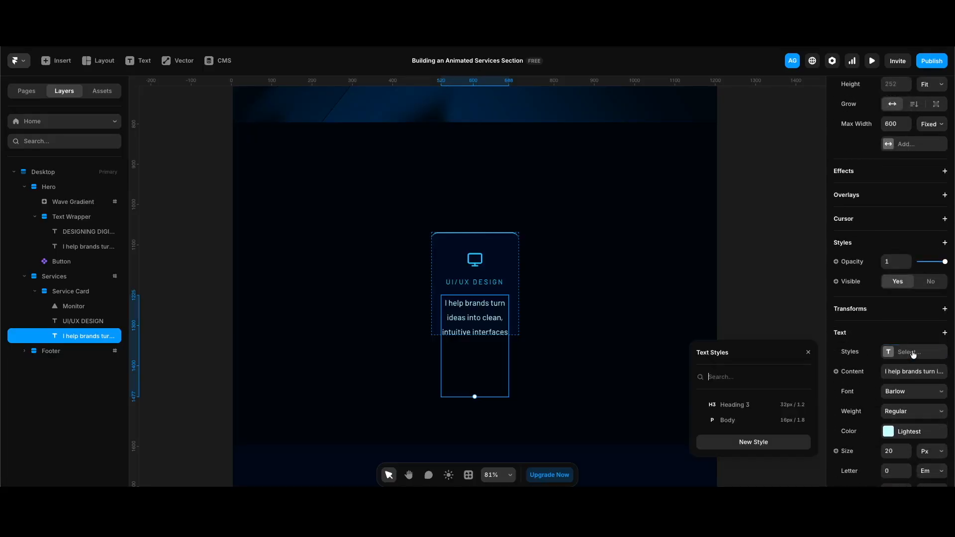
{"action": "left_click", "coordinate": [749, 422]}
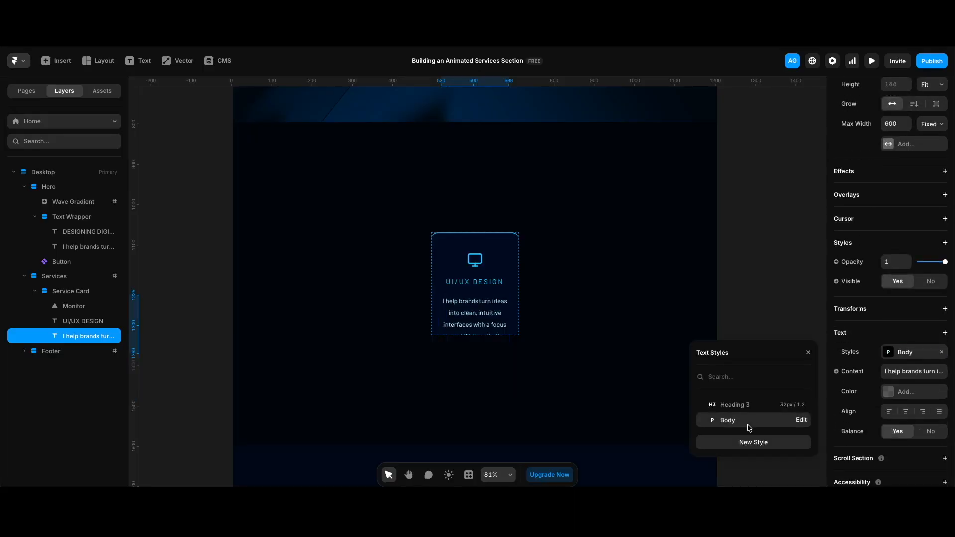
{"action": "left_click", "coordinate": [906, 373]}
{"action": "key", "text": "super+v"}
{"action": "key", "text": "Return"}
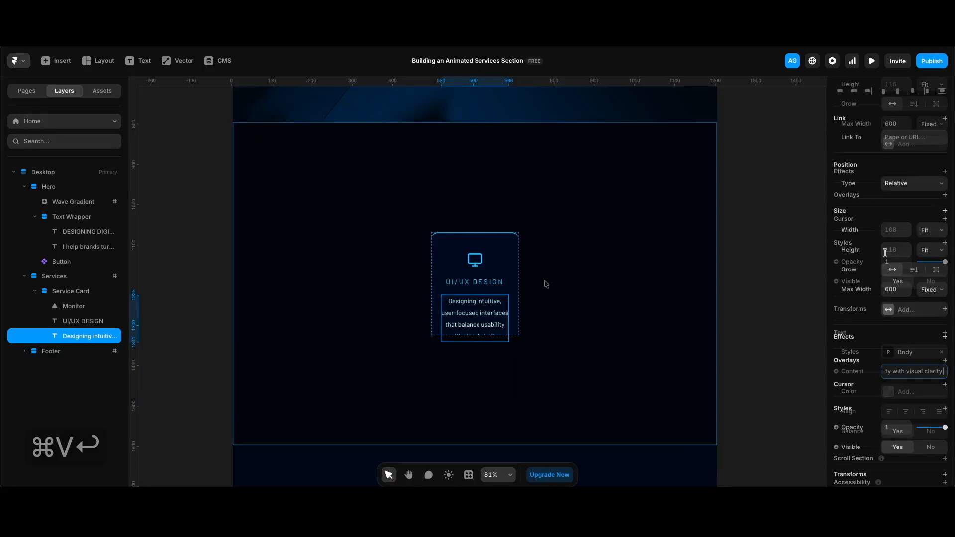
Set the card description's width to 300
{"action": "left_click", "coordinate": [897, 230]}
{"action": "type", "text": "300"}
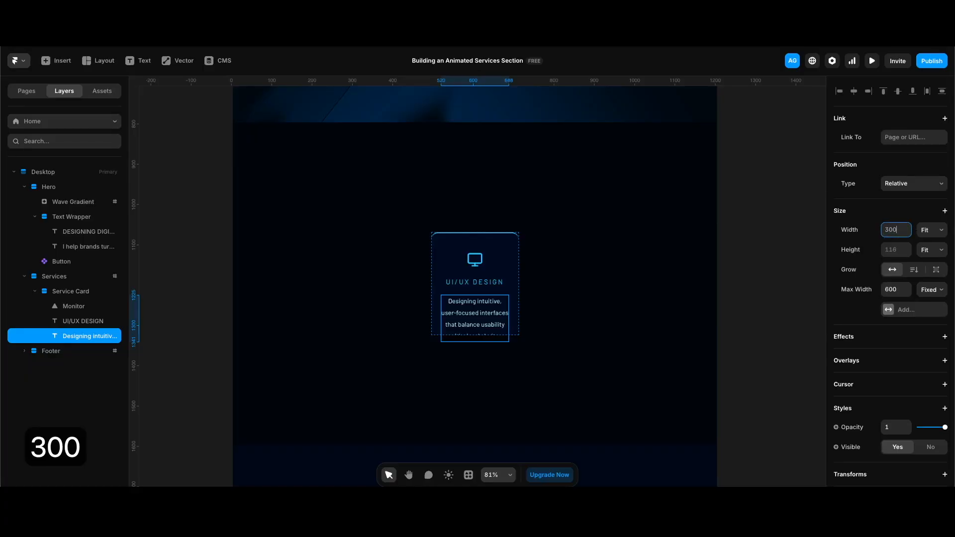
{"action": "key", "text": "Return"}
Set the service card's width to Fit and its height to 300
{"action": "left_click", "coordinate": [87, 292]}
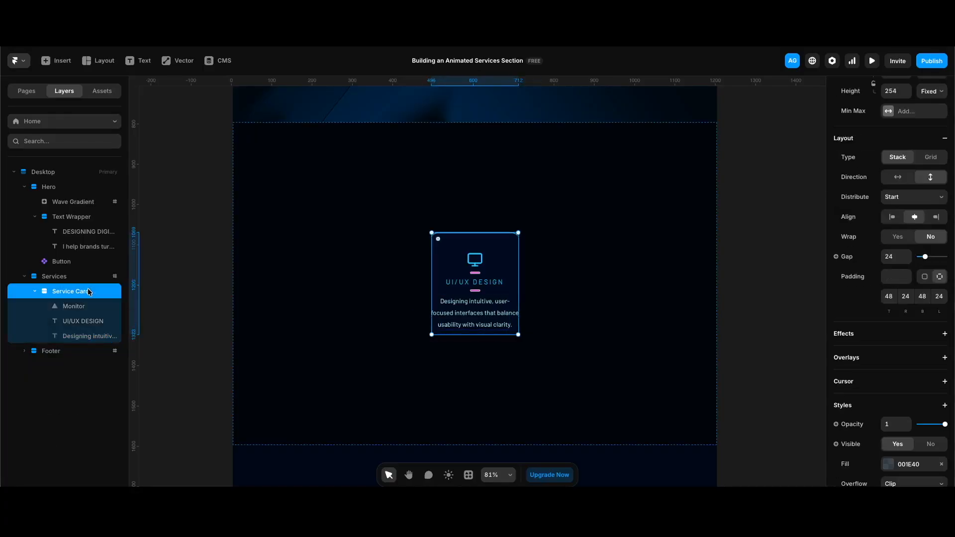
{"action": "scroll", "coordinate": [890, 249], "scroll_direction": "up", "scroll_amount": 4}
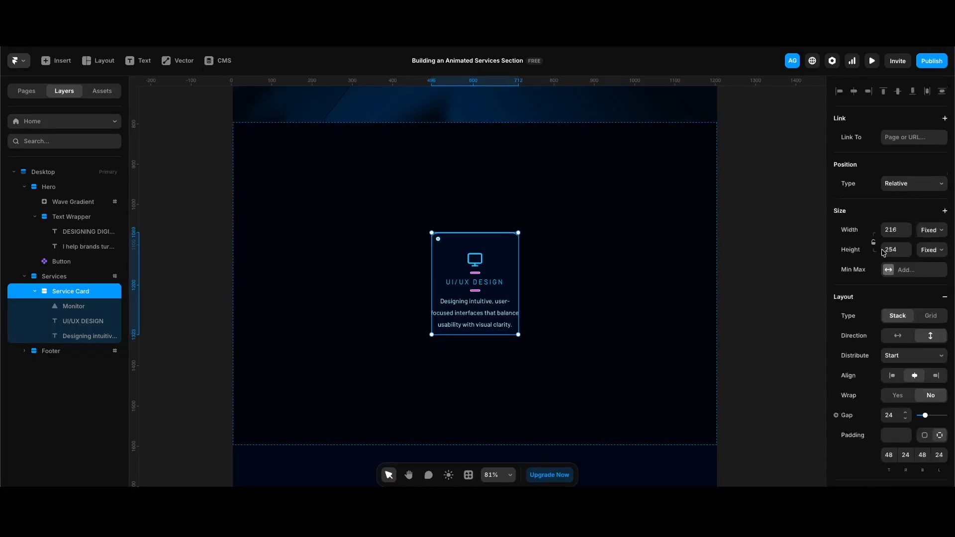
{"action": "left_click", "coordinate": [931, 235]}
{"action": "left_click", "coordinate": [925, 265]}
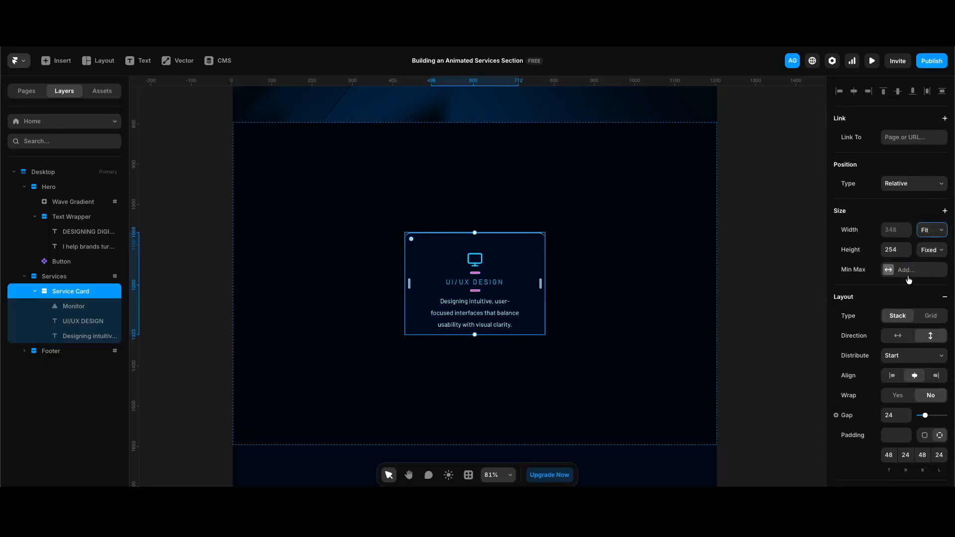
{"action": "left_click", "coordinate": [897, 249]}
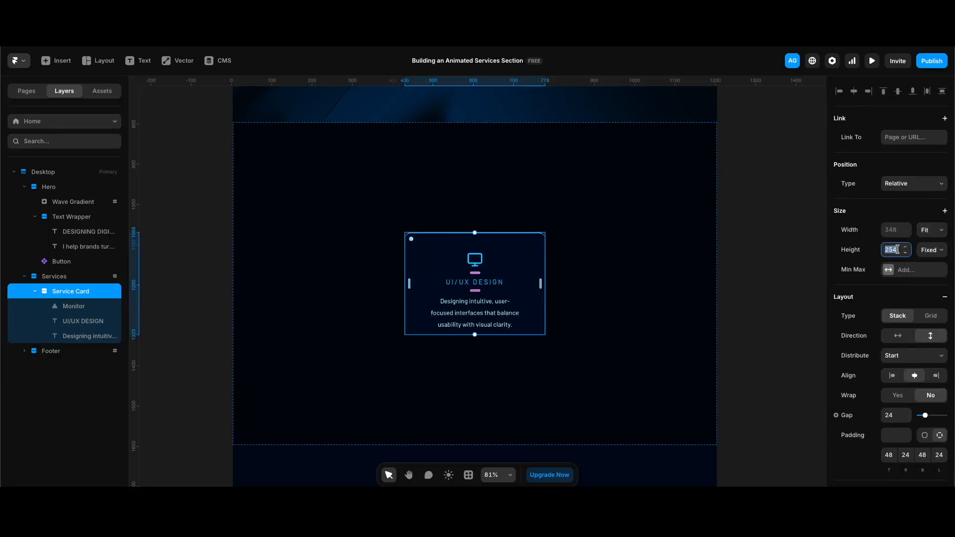
{"action": "type", "text": "300"}
{"action": "key", "text": "Return"}
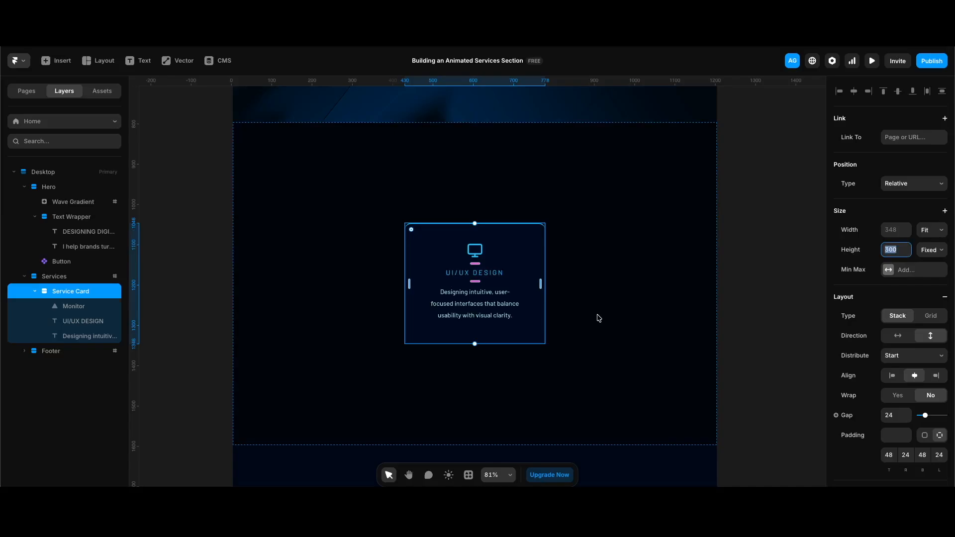
Turn the service card into a component named "Service Card"
{"action": "left_click", "coordinate": [531, 315]}
{"action": "key", "text": "alt+super+k"}
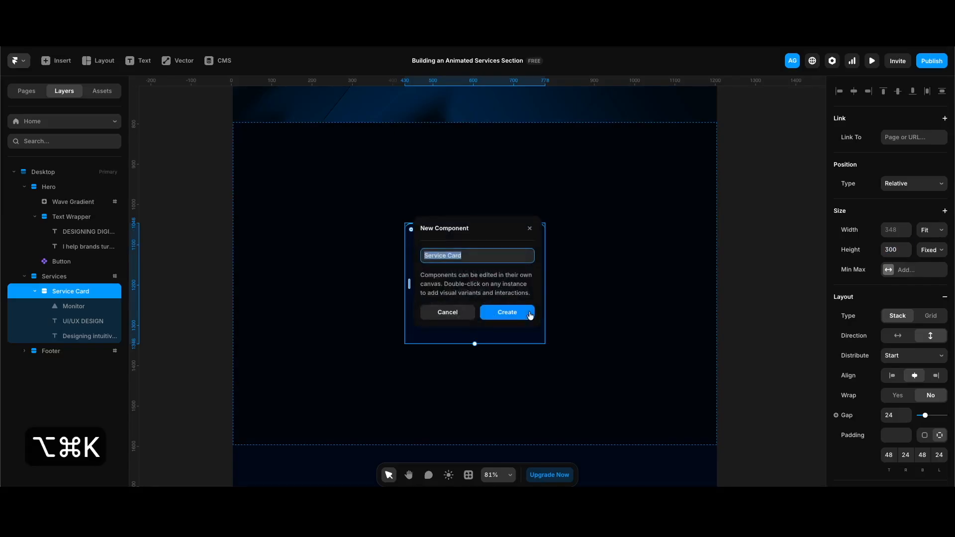
{"action": "key", "text": "Return"}
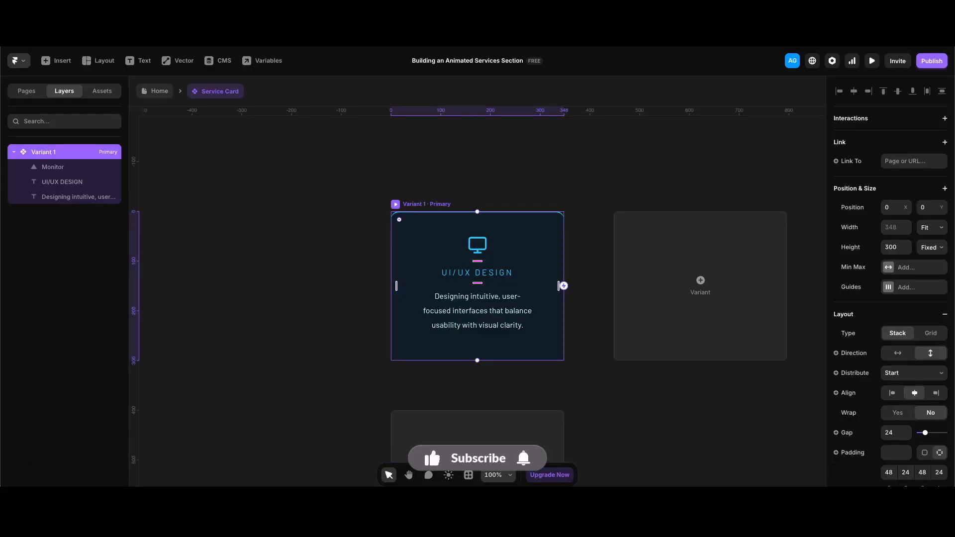
Create a component variable named "Icon" for the Monitor layer's icon
{"action": "key", "text": "Return"}
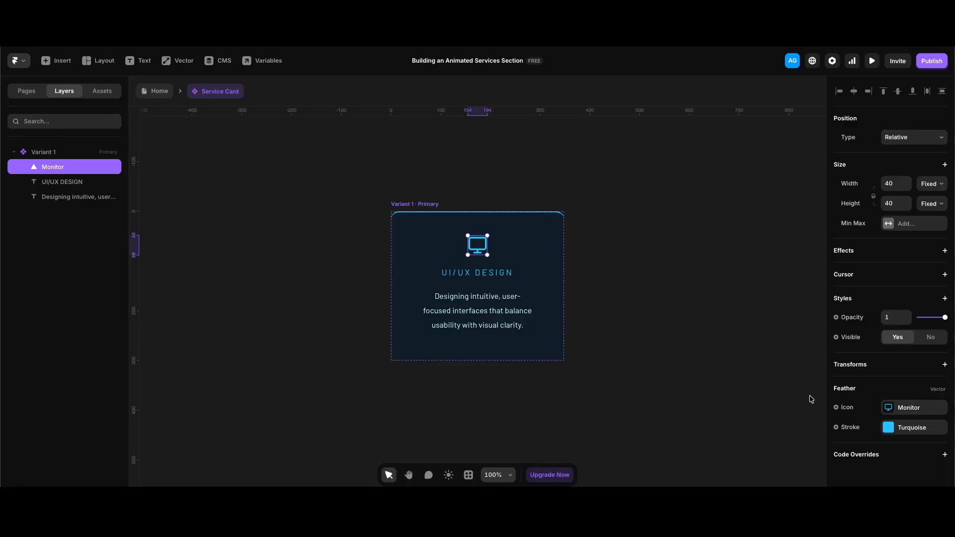
{"action": "left_click", "coordinate": [852, 411]}
{"action": "left_click", "coordinate": [854, 427]}
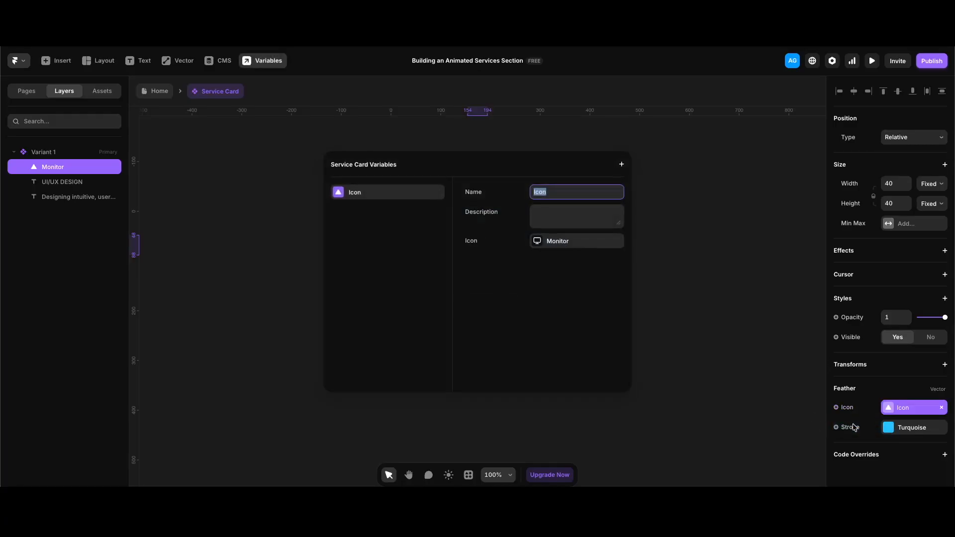
{"action": "key", "text": "Return"}
Create a plain text variable for the content of the component's "UI/UX DESIGN" heading
{"action": "left_click", "coordinate": [458, 274]}
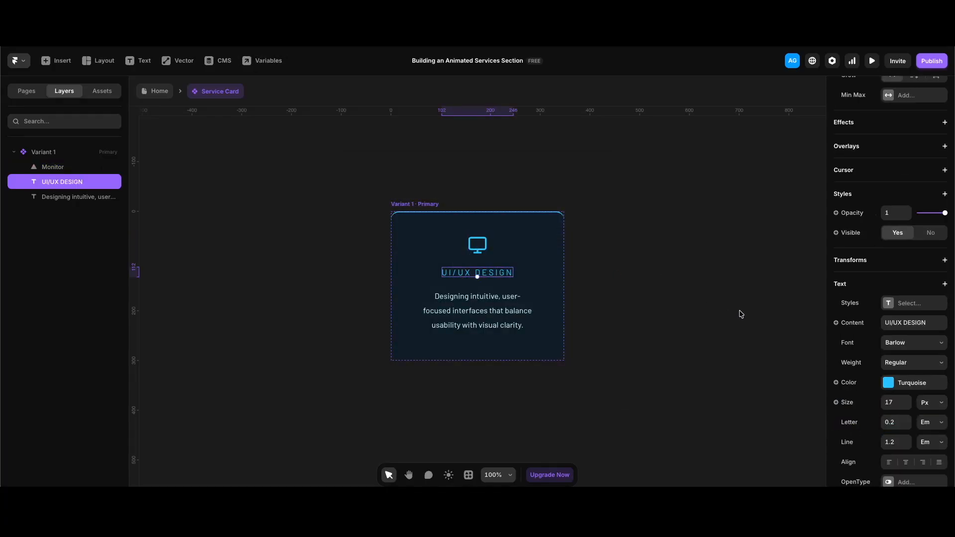
{"action": "left_click", "coordinate": [836, 322]}
{"action": "mouse_move", "coordinate": [851, 346]}
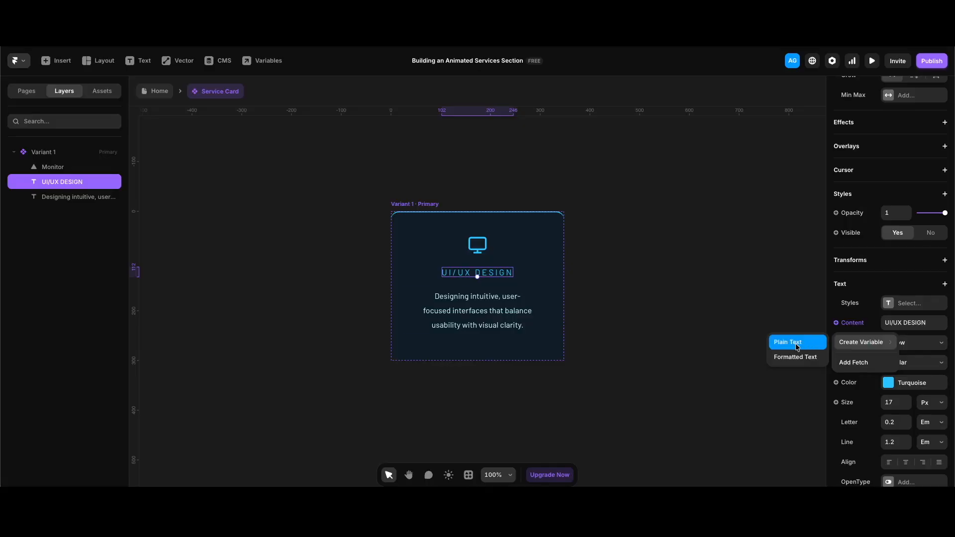
Create a formatted text variable for the content of the component's description
{"action": "left_click", "coordinate": [496, 310]}
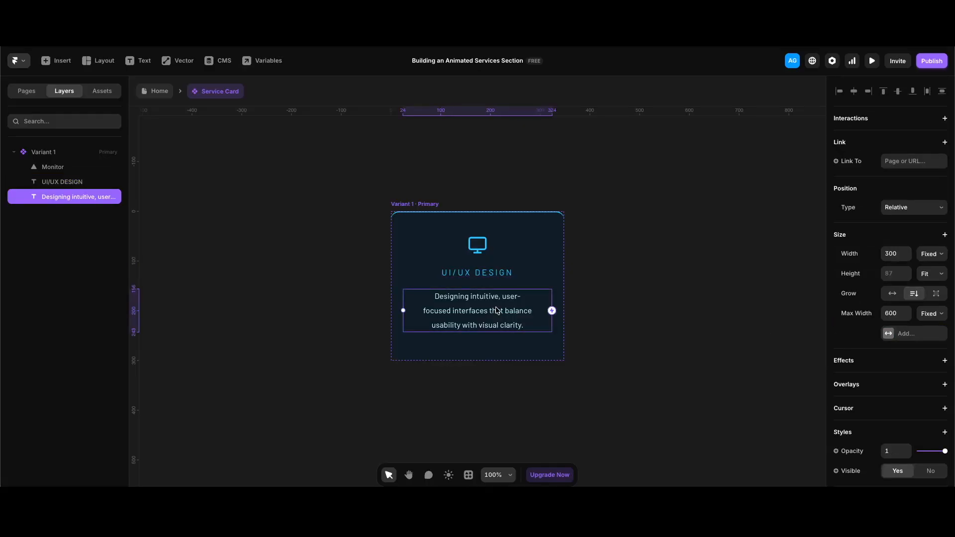
{"action": "scroll", "coordinate": [915, 347], "scroll_direction": "down", "scroll_amount": 4}
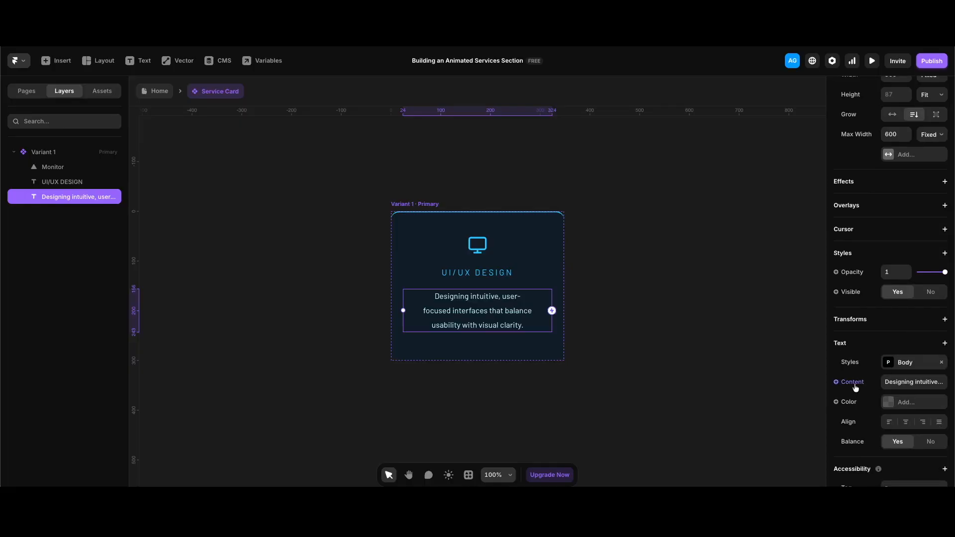
{"action": "left_click", "coordinate": [855, 388]}
{"action": "mouse_move", "coordinate": [856, 401]}
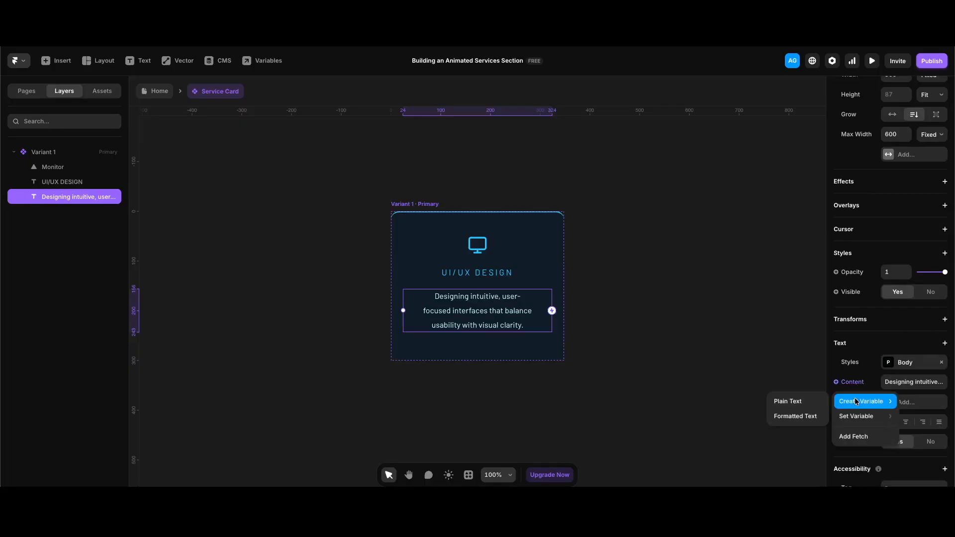
{"action": "left_click", "coordinate": [793, 417]}
{"action": "left_click", "coordinate": [633, 321]}
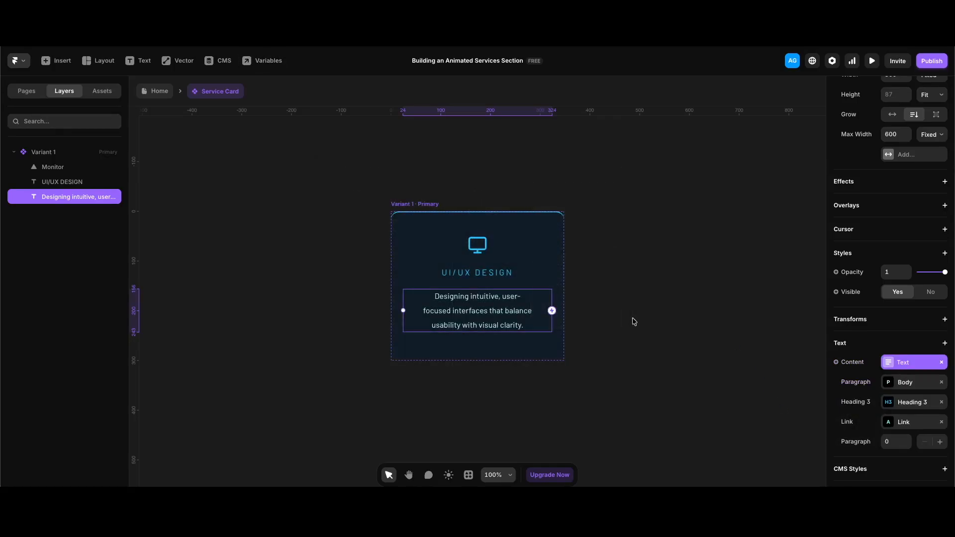
Return from the component to the Home page and duplicate the service card twice
{"action": "key", "text": "Escape"}
{"action": "key", "text": "Escape"}
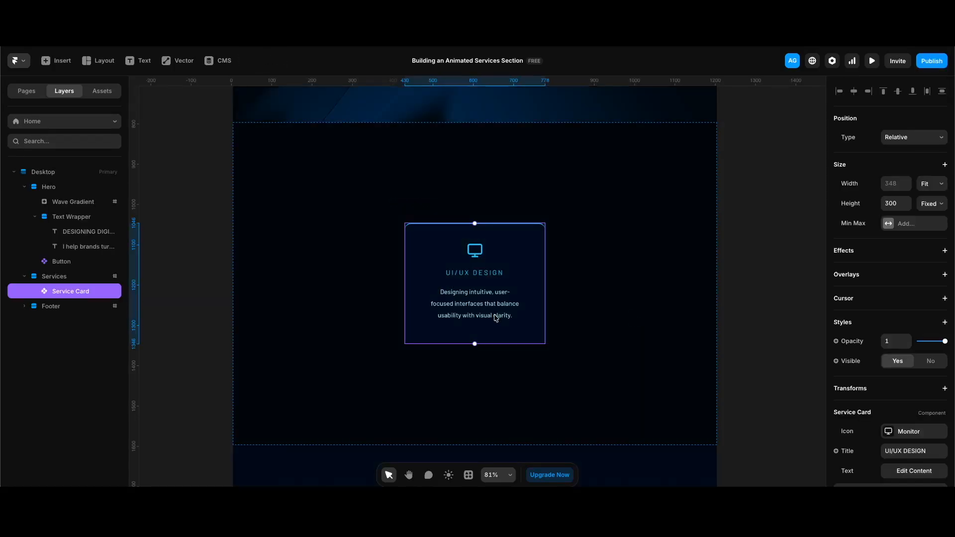
{"action": "key", "text": "super+d"}
{"action": "key", "text": "super+d"}
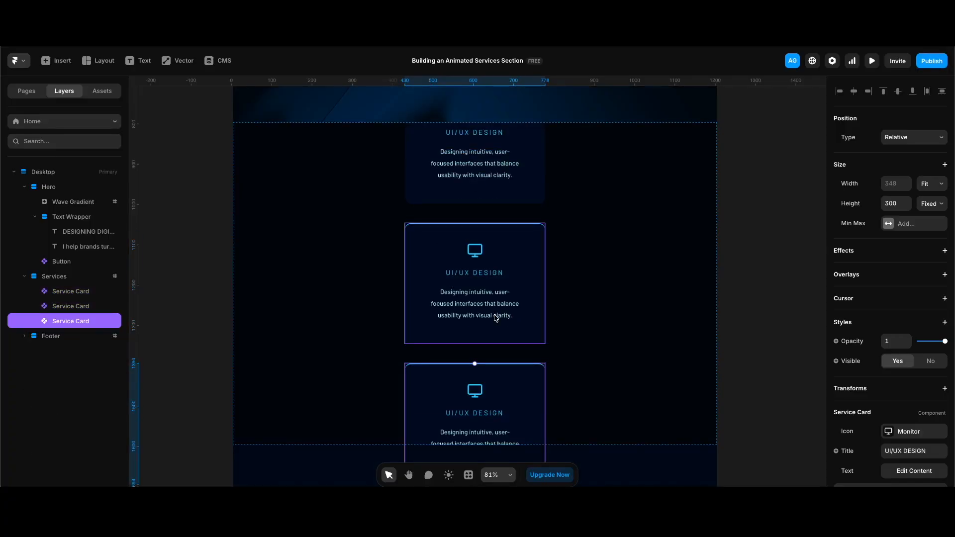
Wrap the three service cards in a stack and name it "Services Cards"
{"action": "key", "text": "alt+super+Return"}
{"action": "key", "text": "super+r"}
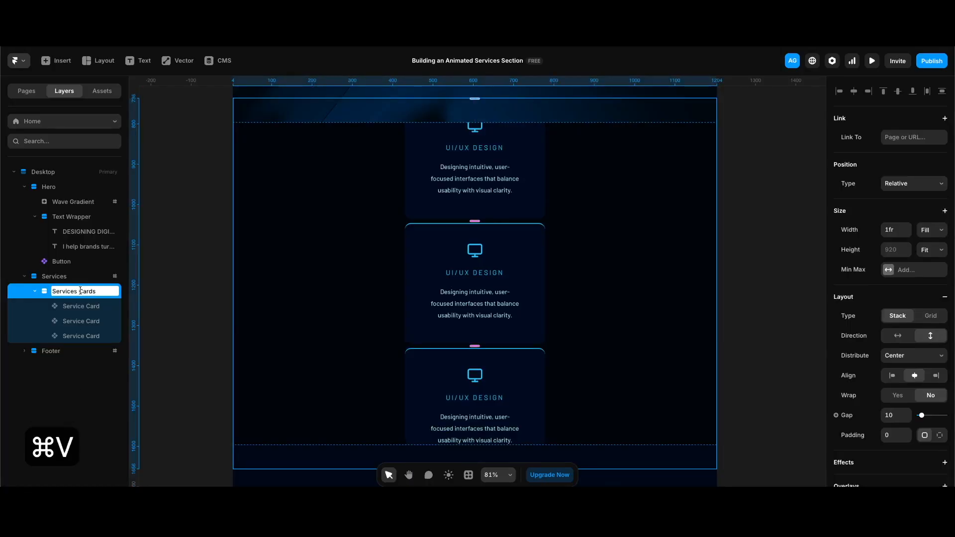
{"action": "key", "text": "Return"}
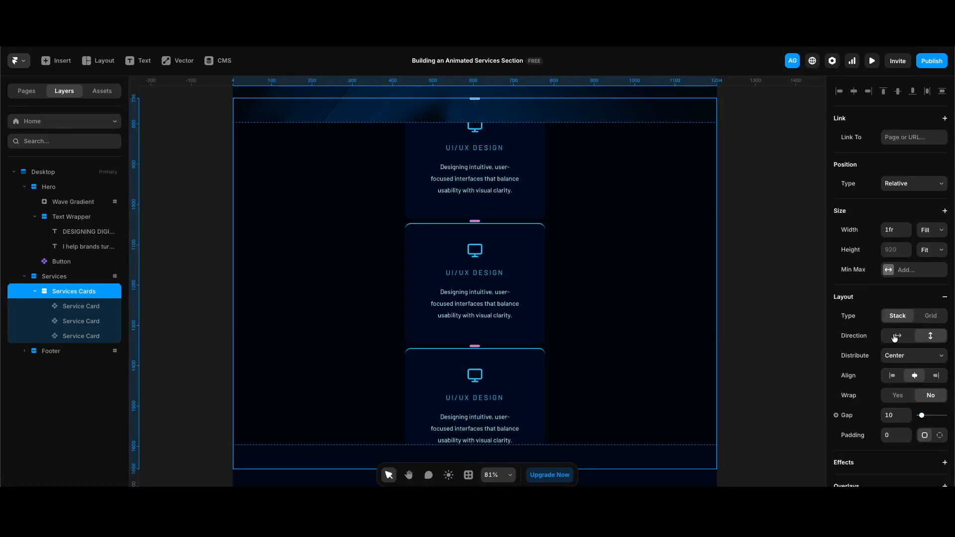
Make the Services Cards stack horizontal and set its gap to 24
{"action": "left_click", "coordinate": [892, 336]}
{"action": "scroll", "coordinate": [893, 339], "scroll_direction": "down", "scroll_amount": 2}
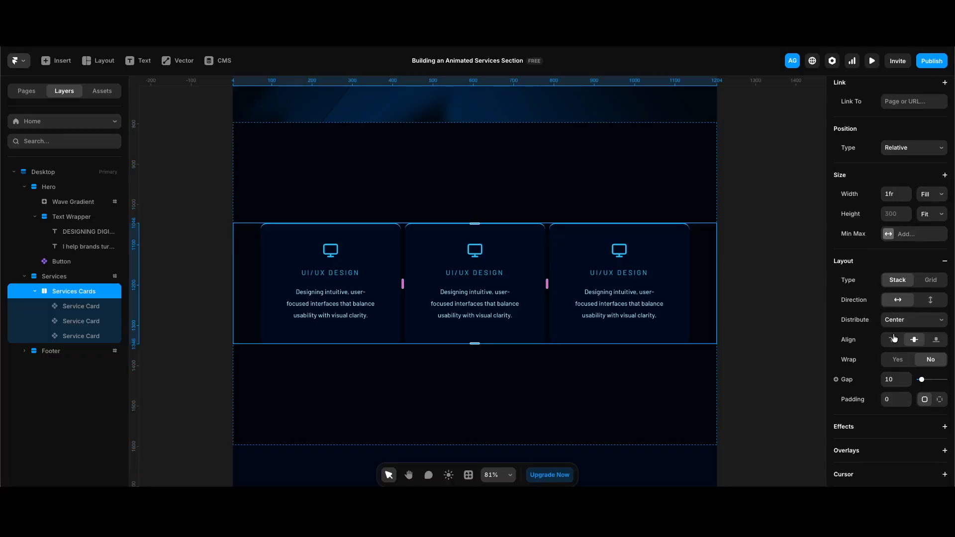
{"action": "left_click", "coordinate": [896, 380]}
{"action": "type", "text": "24"}
{"action": "key", "text": "Return"}
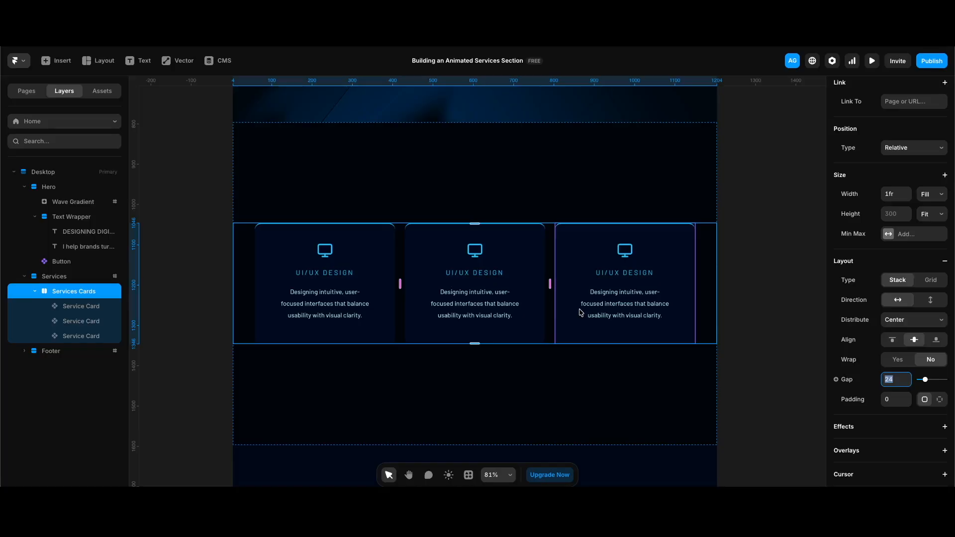
Search the Feather icons for "pen" and set the middle service card's icon to Pen Tool
{"action": "left_click", "coordinate": [90, 321]}
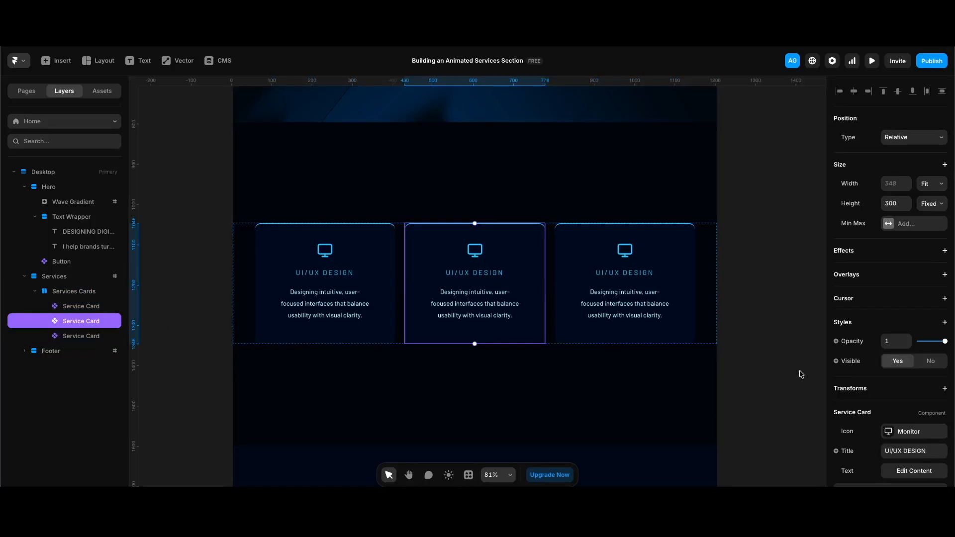
{"action": "scroll", "coordinate": [855, 388], "scroll_direction": "down", "scroll_amount": 2}
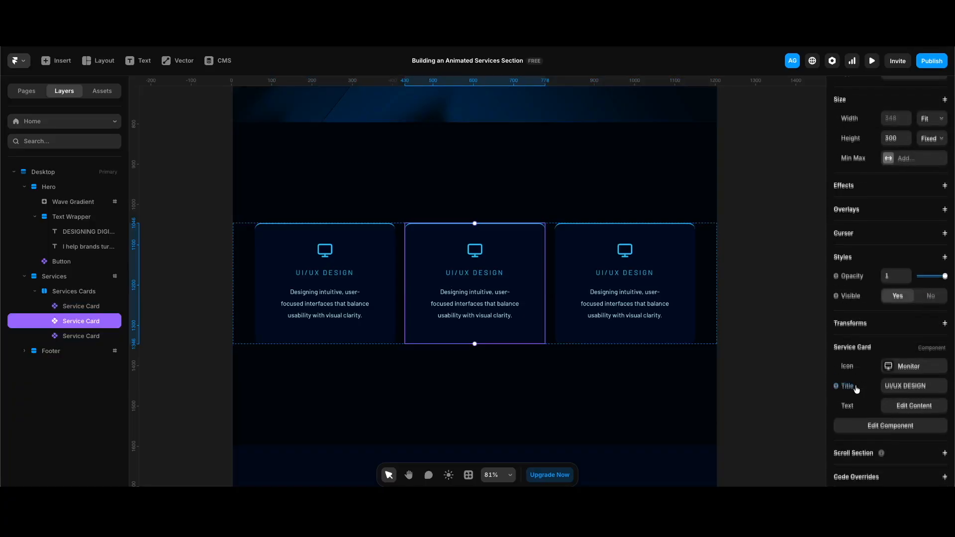
{"action": "left_click", "coordinate": [916, 368]}
{"action": "type", "text": "pen"}
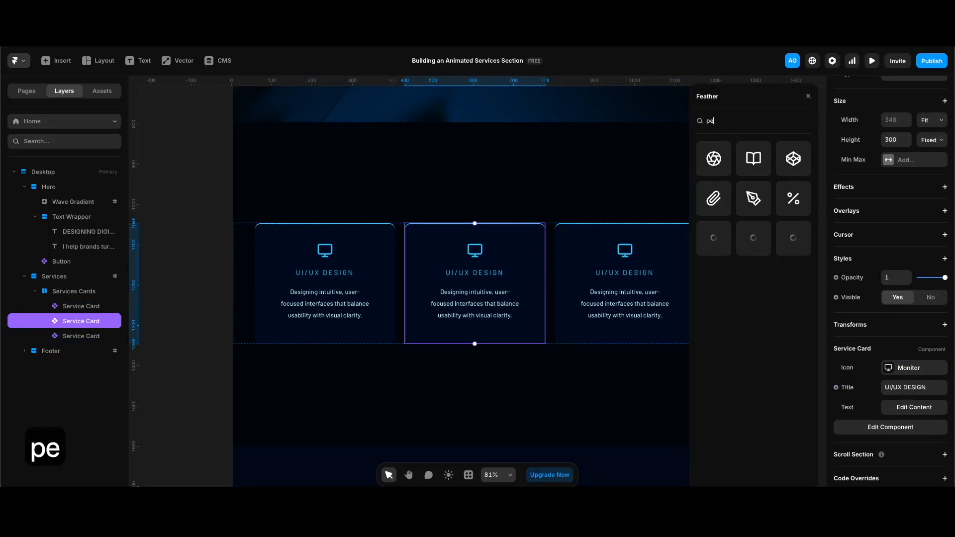
{"action": "left_click", "coordinate": [793, 158]}
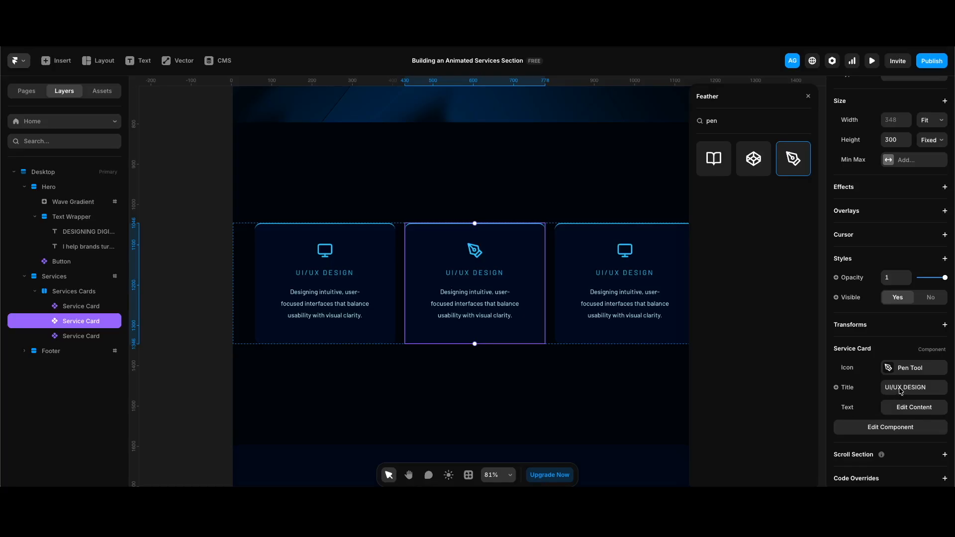
Title the middle service card "VISUAL DESIGN" and set its description to "Crafting clean, modern visuals with strong typography, color, and layout systems."
{"action": "left_click", "coordinate": [896, 392]}
{"action": "type", "text": "VISUAL DESIGN"}
{"action": "key", "text": "Return"}
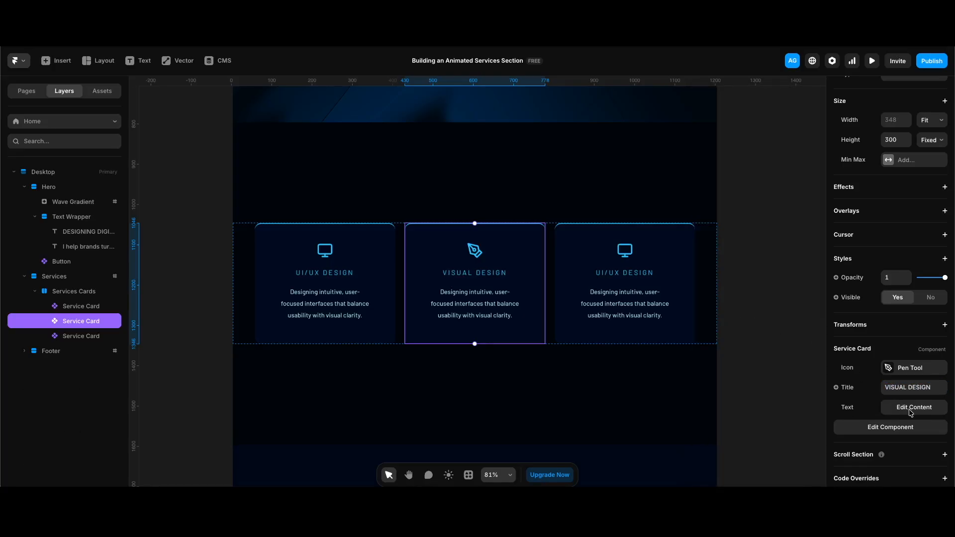
{"action": "left_click", "coordinate": [914, 407]}
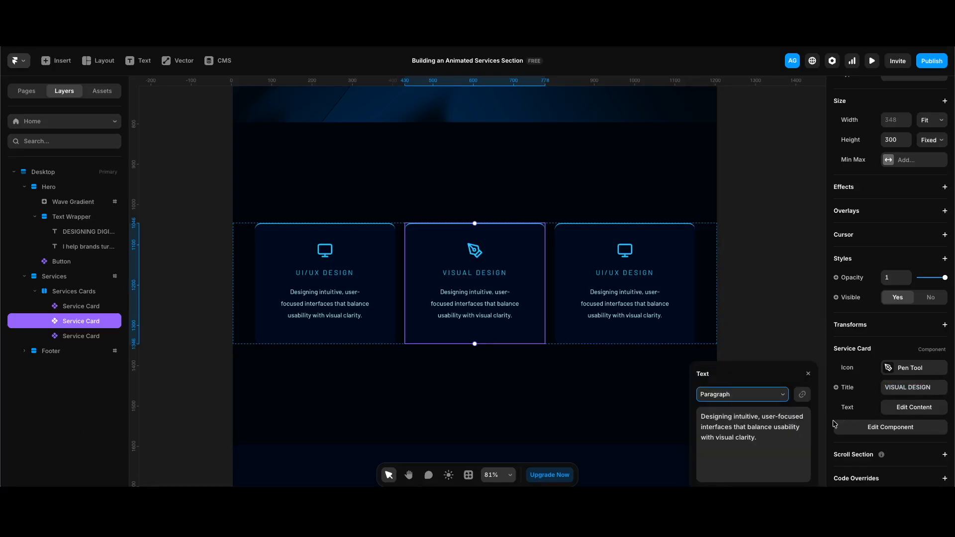
{"action": "key", "text": "super+a"}
{"action": "type", "text": "Crafting clean, modern visuals with strong typography, color, and layout systems."}
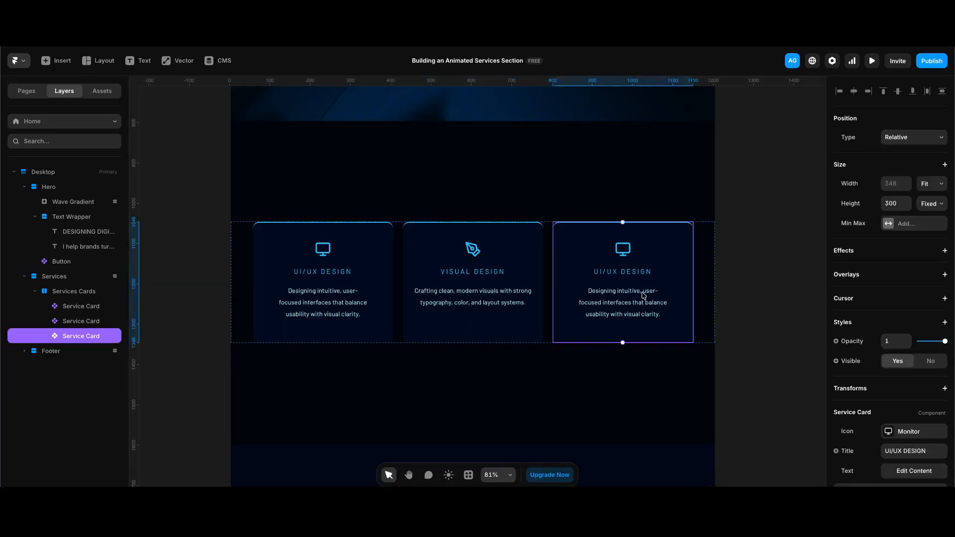
Search the Feather icons for "fra" and set the third service card's icon to Framer
{"action": "left_click", "coordinate": [913, 431]}
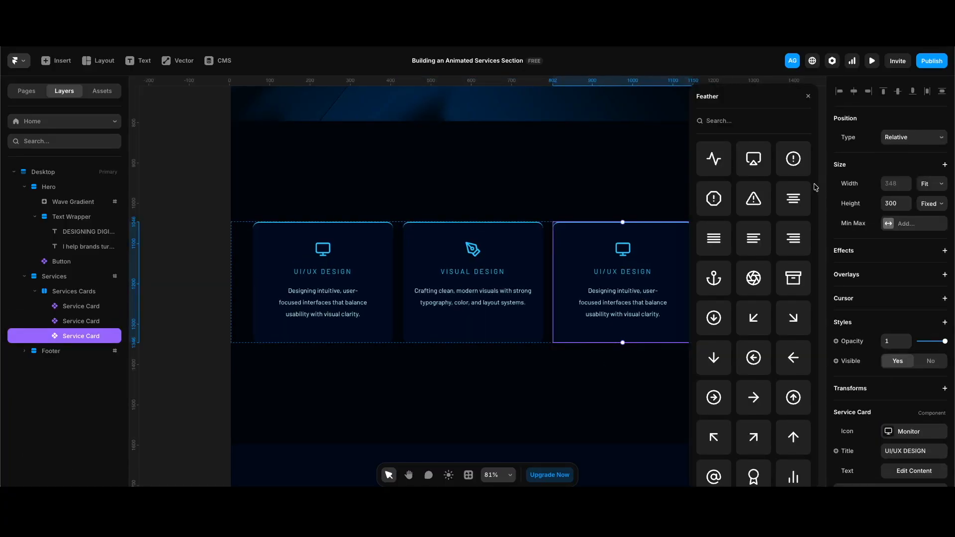
{"action": "type", "text": "fra"}
{"action": "left_click", "coordinate": [714, 159]}
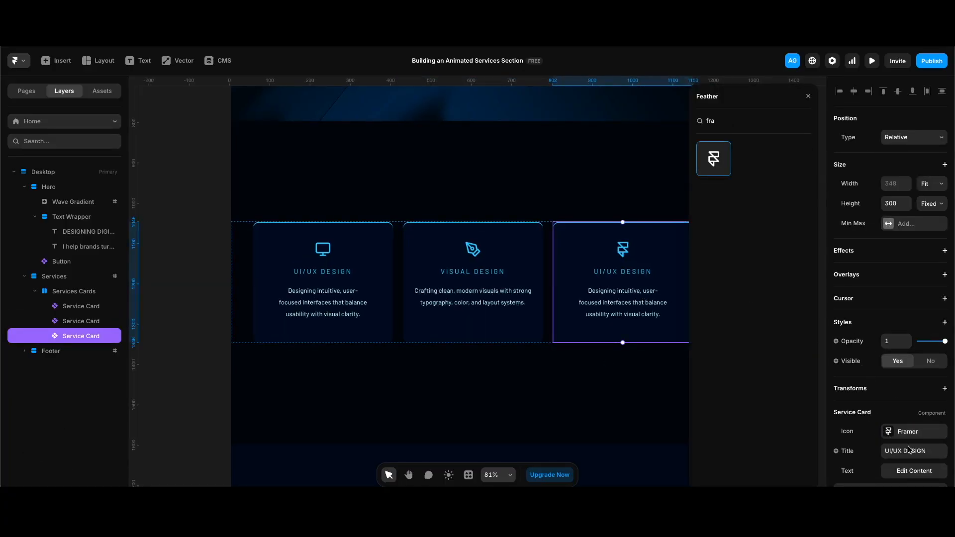
Title the third card "FRAMER DEVELOPMENT" and set its description to "Building responsive, high-performance websites directly in Framer with smooth interactions."
{"action": "left_click", "coordinate": [930, 450]}
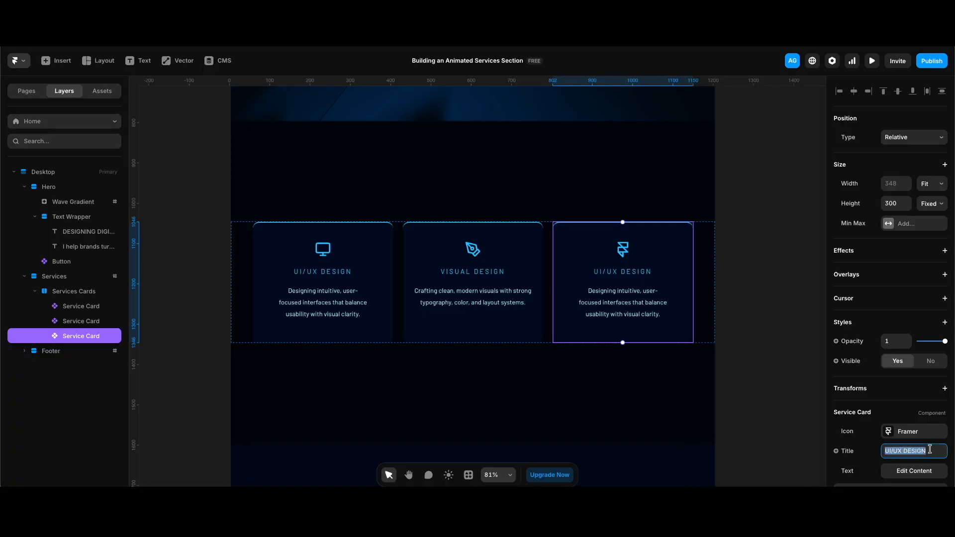
{"action": "type", "text": "FRAMER DEVELOPMENT"}
{"action": "key", "text": "Return"}
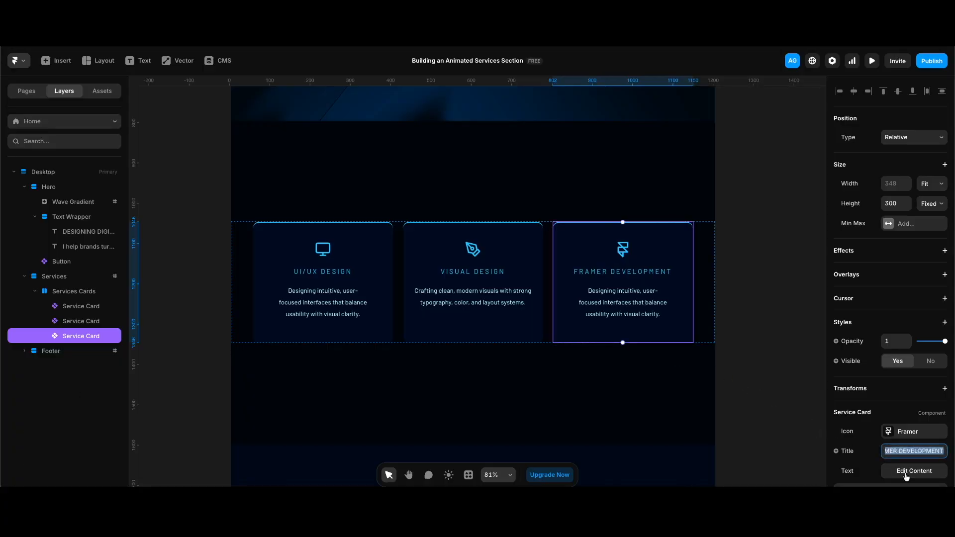
{"action": "left_click", "coordinate": [906, 477]}
{"action": "key", "text": "super+a"}
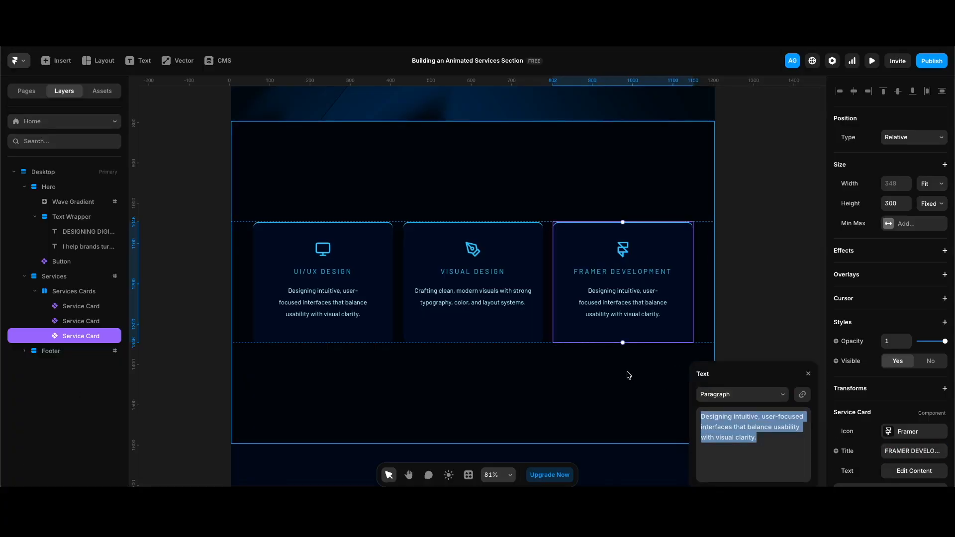
{"action": "type", "text": "Building responsive, high-performance websites directly in Framer with smooth interactions."}
{"action": "left_click", "coordinate": [722, 349]}
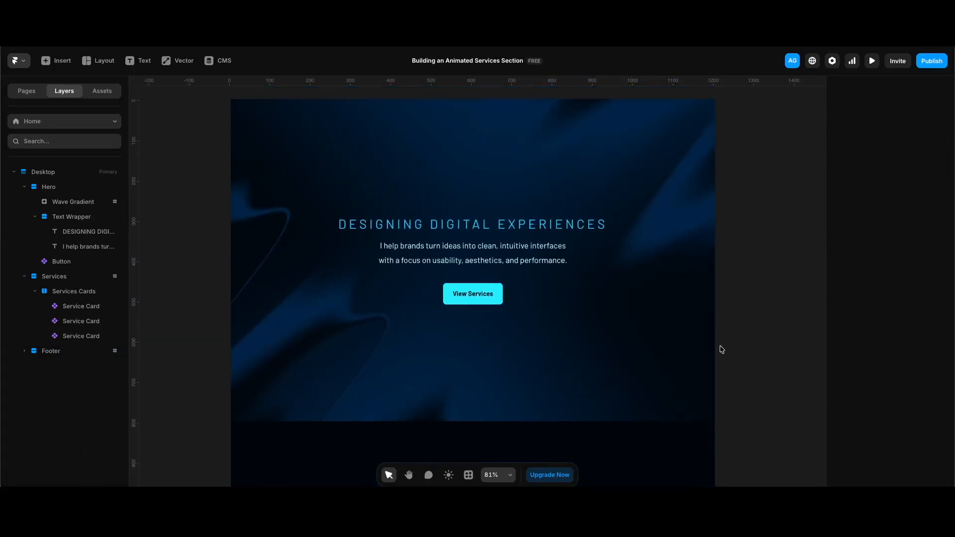
Copy the hero's View Services button into the Services section below the cards and set its text to "Explore My Work"
{"action": "left_click", "coordinate": [473, 292]}
{"action": "key", "text": "super+c"}
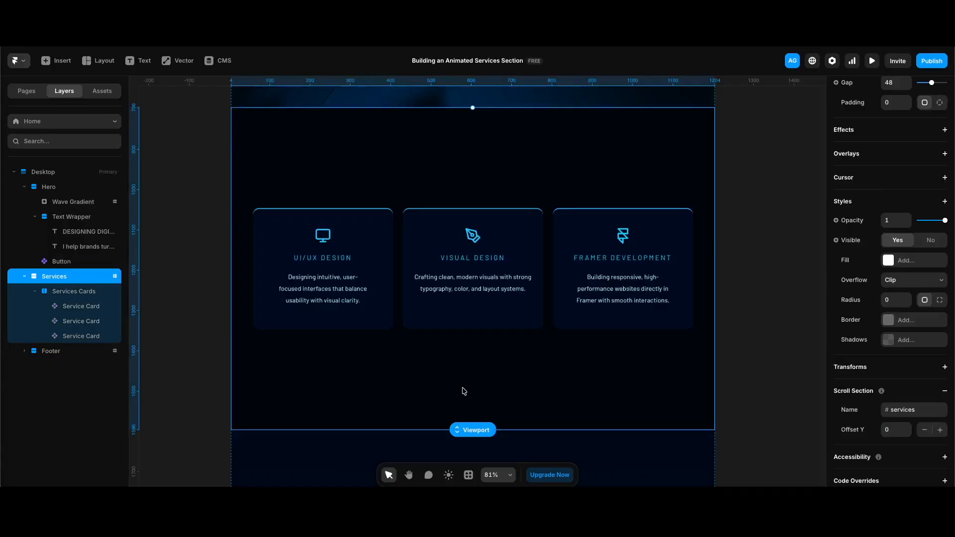
{"action": "key", "text": "super+v"}
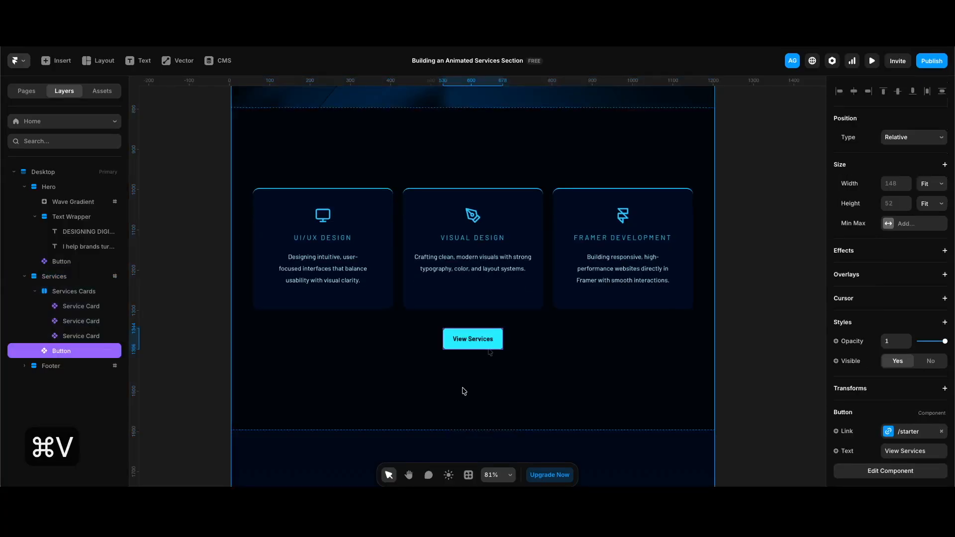
{"action": "left_click", "coordinate": [929, 451]}
{"action": "key", "text": "super+v"}
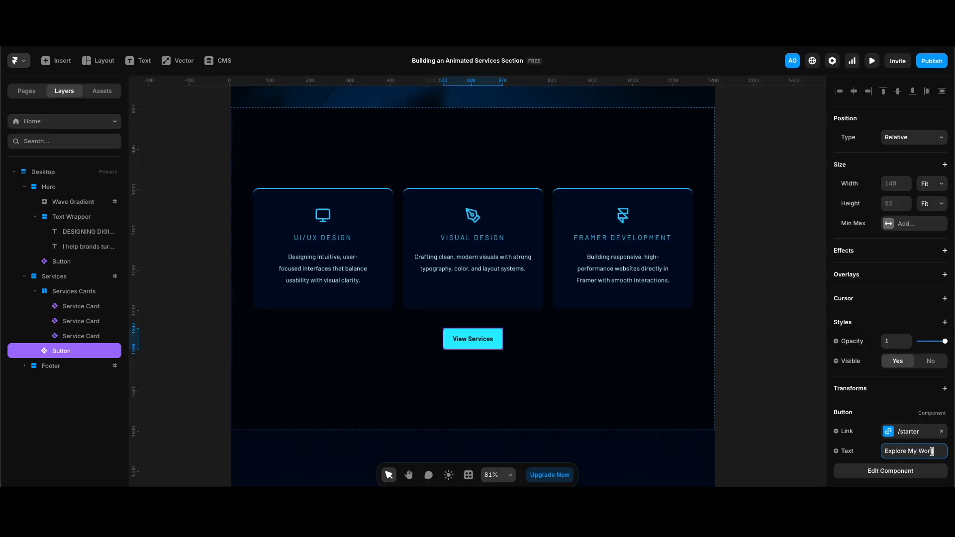
{"action": "key", "text": "Return"}
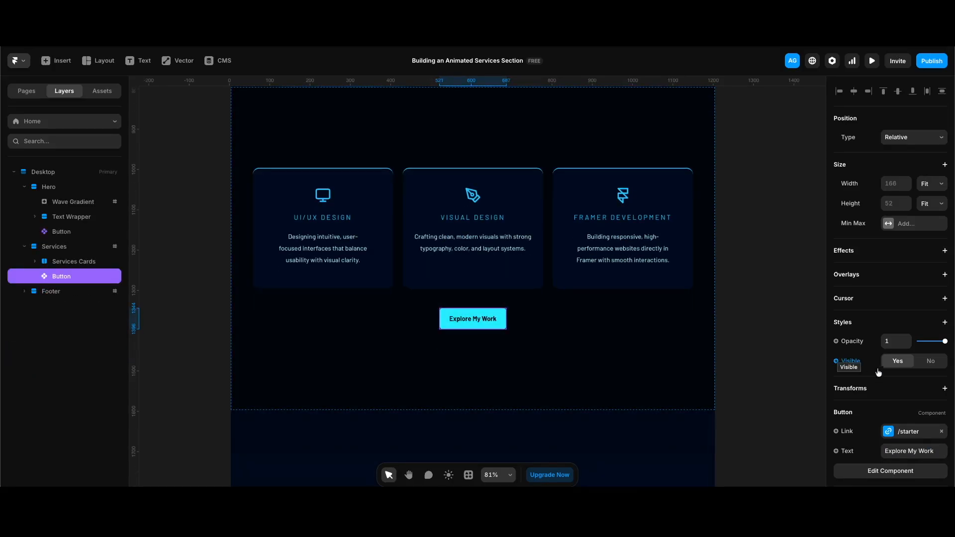
Link the Explore My Work button to the Home page's #hero section
{"action": "left_click", "coordinate": [908, 431]}
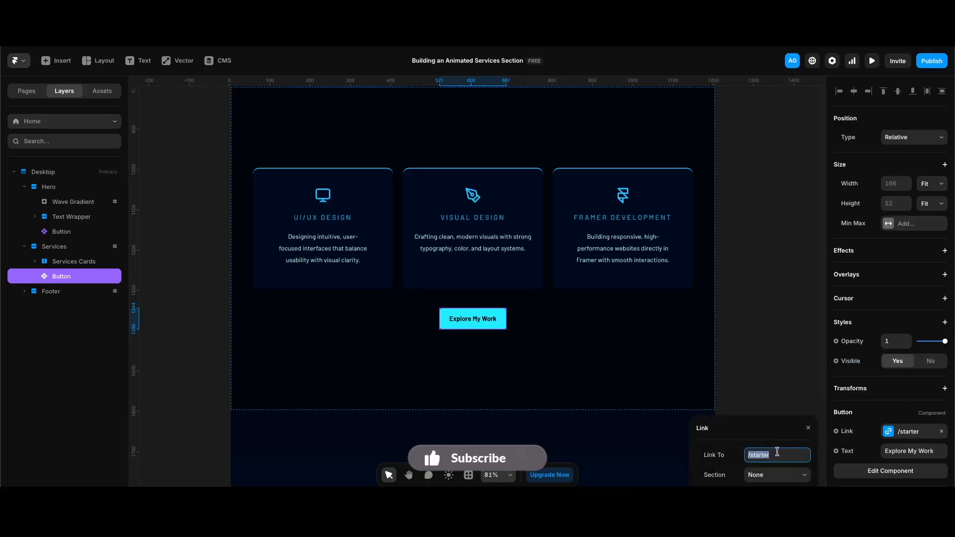
{"action": "left_click", "coordinate": [777, 453]}
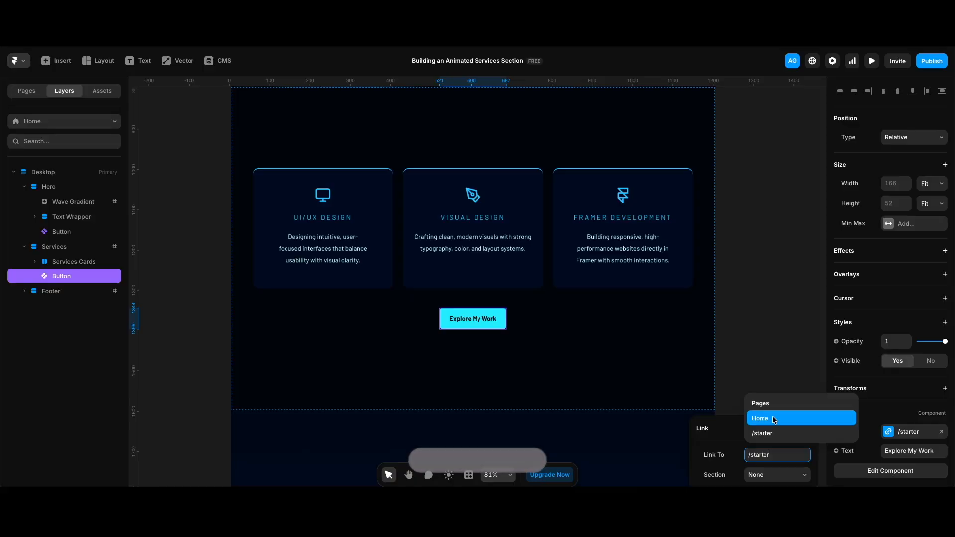
{"action": "left_click", "coordinate": [774, 419]}
{"action": "left_click", "coordinate": [776, 475]}
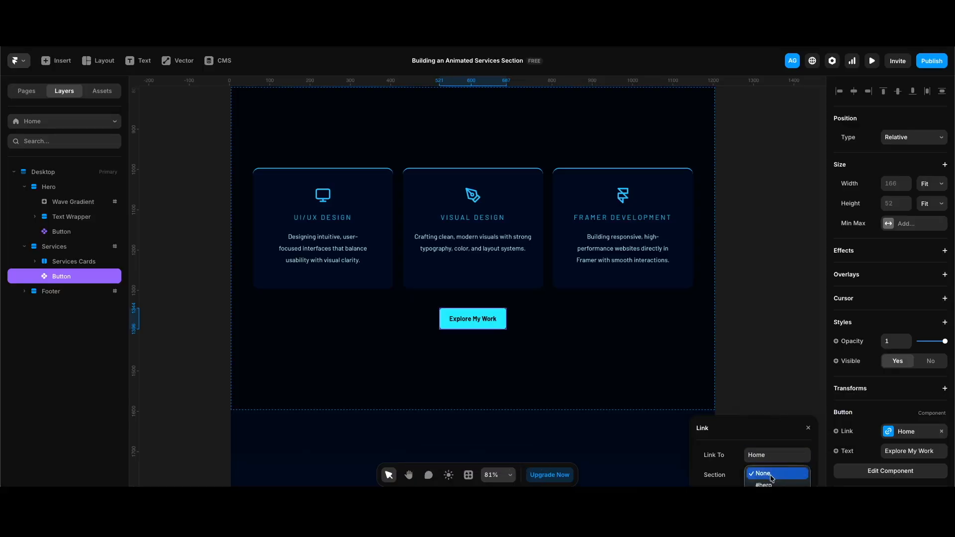
{"action": "left_click", "coordinate": [771, 477]}
Link the hero's View Services button to the Home page's #services section
{"action": "scroll", "coordinate": [528, 369], "scroll_direction": "up", "scroll_amount": 5}
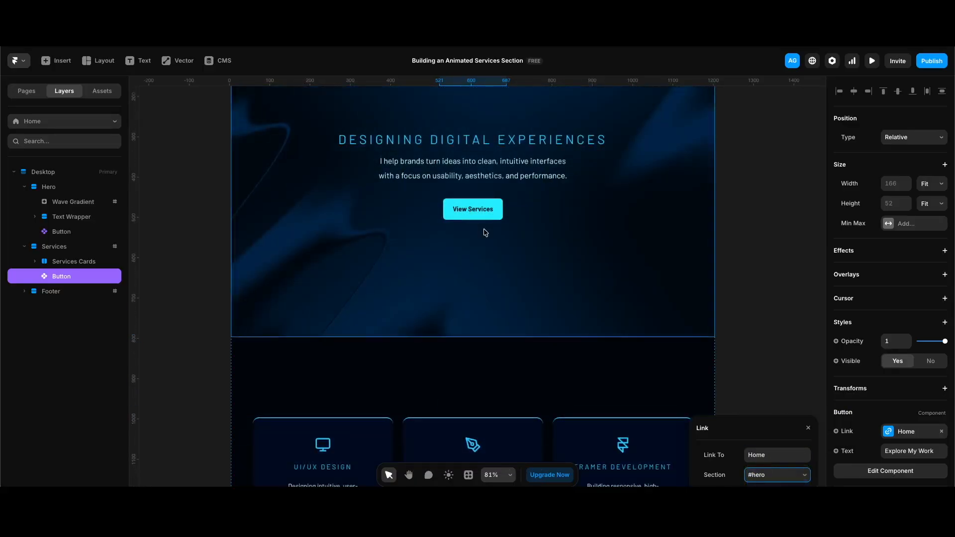
{"action": "left_click", "coordinate": [467, 206]}
{"action": "left_click", "coordinate": [789, 454]}
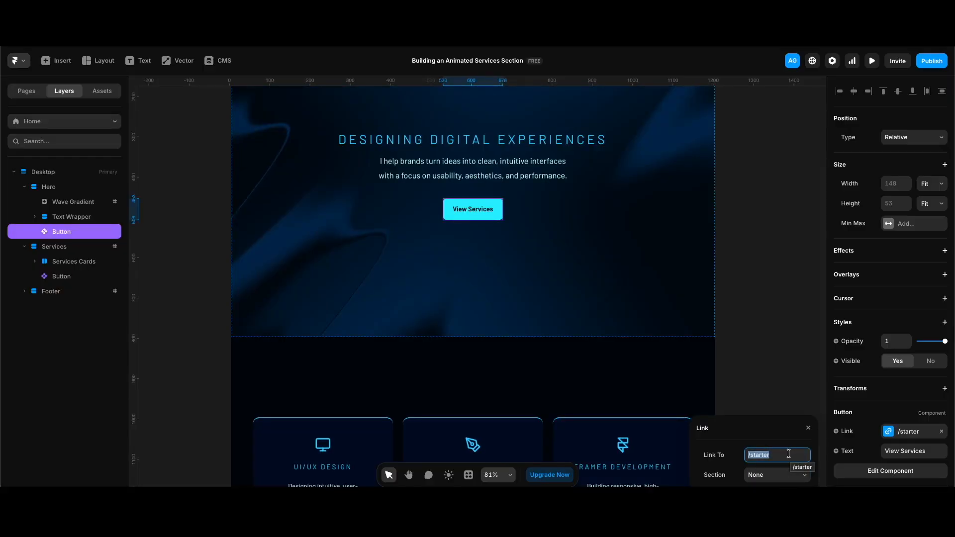
{"action": "left_click", "coordinate": [788, 454]}
{"action": "left_click", "coordinate": [784, 418]}
{"action": "left_click", "coordinate": [789, 474]}
{"action": "left_click", "coordinate": [788, 474]}
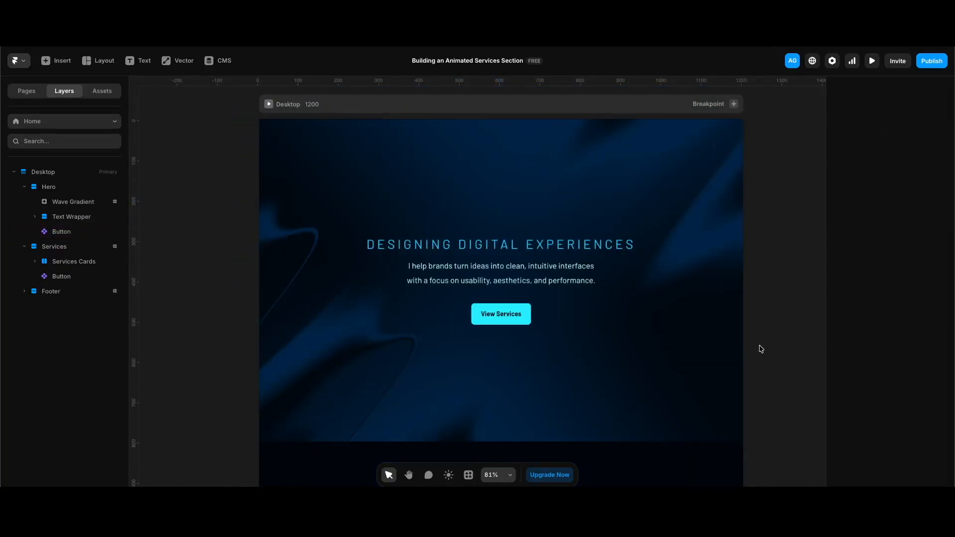
Preview the page and test the links of the View Services and Explore My Work buttons
{"action": "key", "text": "super+p"}
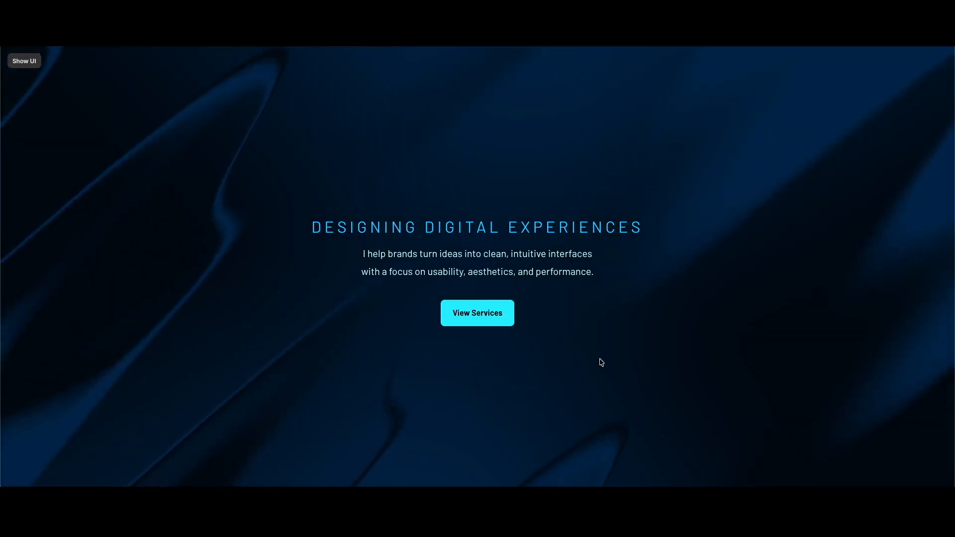
{"action": "left_click", "coordinate": [495, 319]}
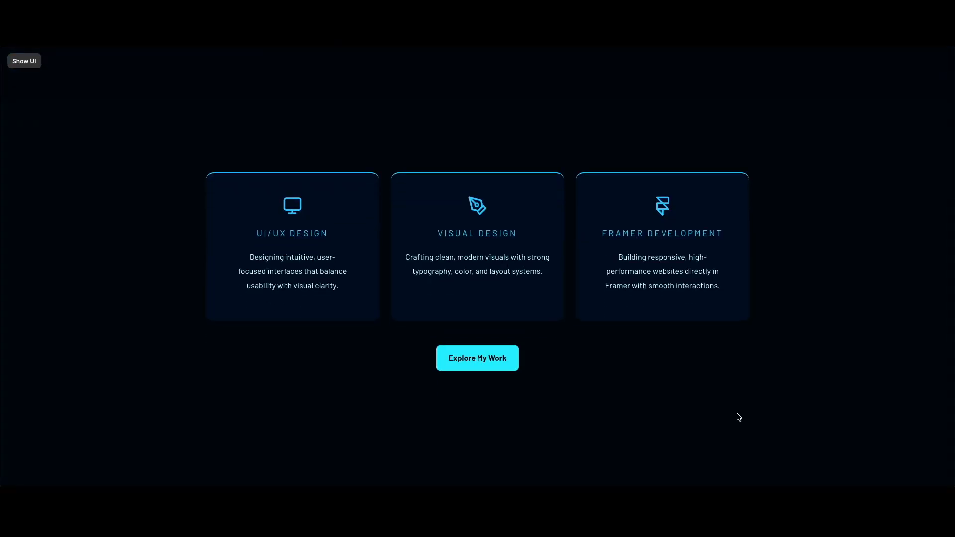
{"action": "left_click", "coordinate": [497, 358]}
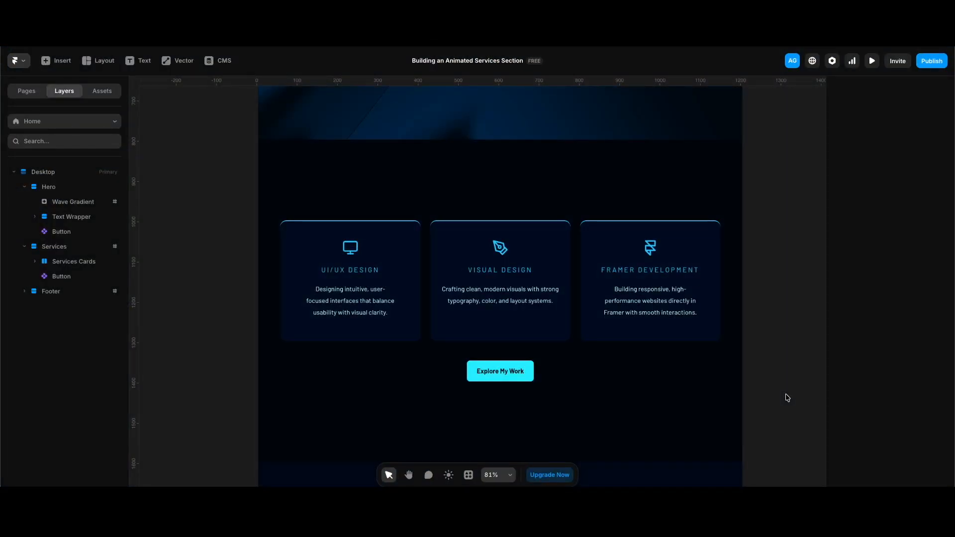
Add a Scroll Animation effect to the UI/UX Design service card
{"action": "left_click", "coordinate": [408, 327]}
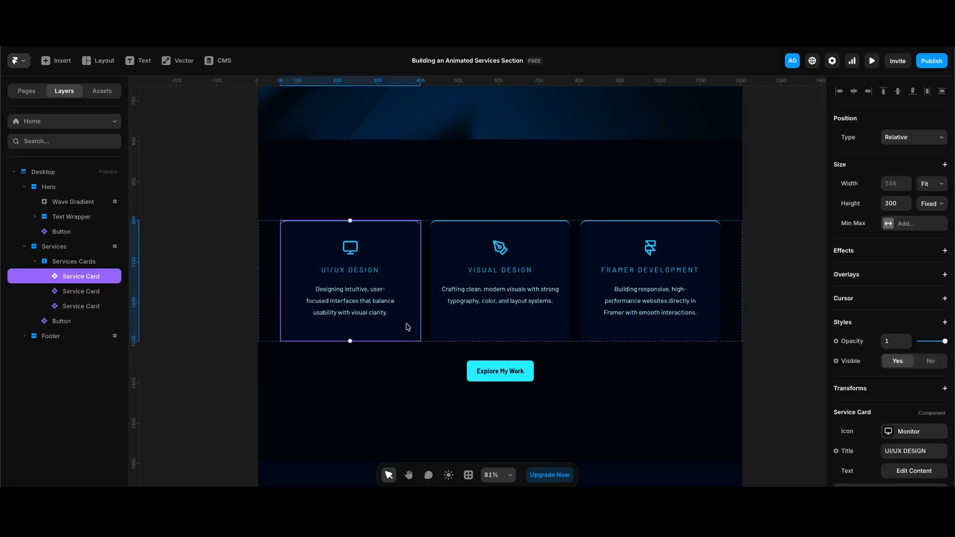
{"action": "left_click", "coordinate": [887, 248]}
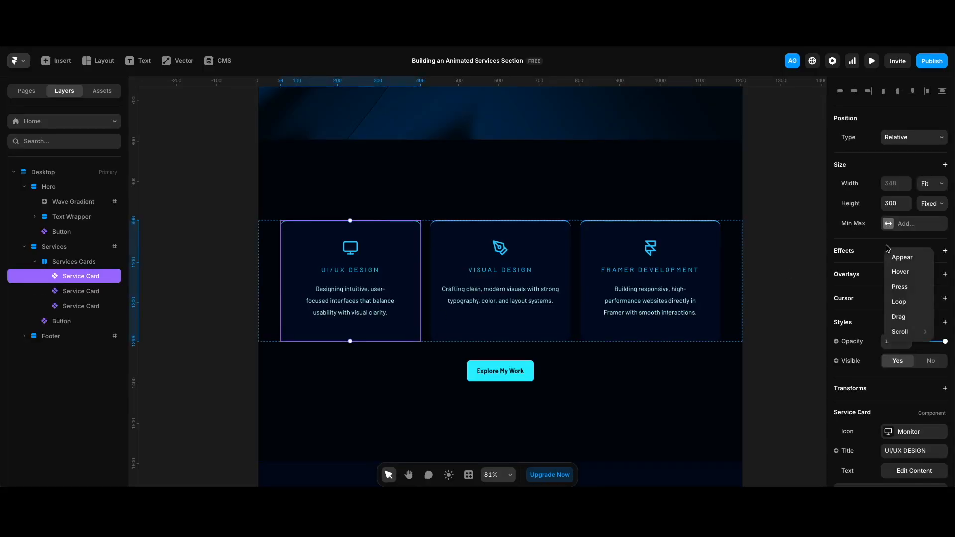
{"action": "mouse_move", "coordinate": [899, 331]}
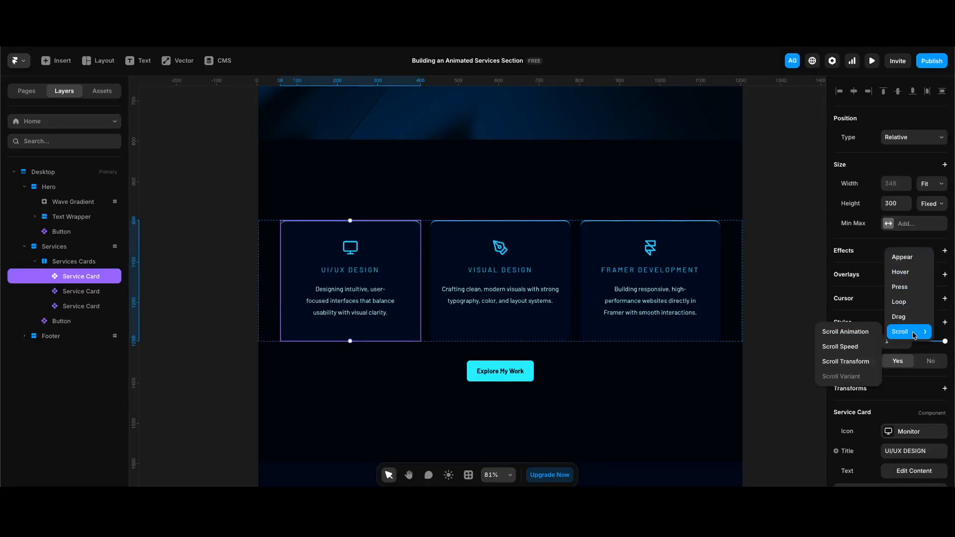
{"action": "left_click", "coordinate": [848, 332]}
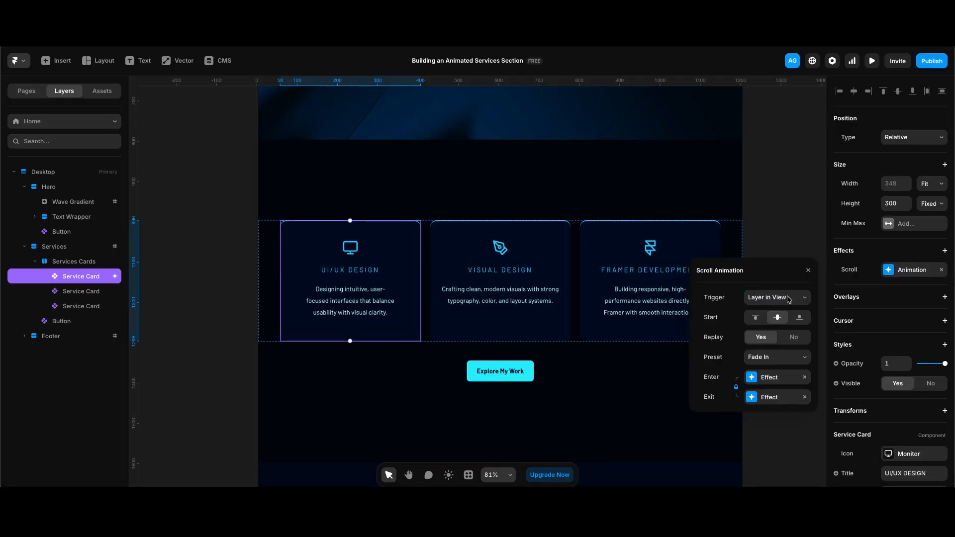
Set the scale of the scroll animation's enter and exit effect to 1.5
{"action": "left_click", "coordinate": [786, 378]}
{"action": "left_click", "coordinate": [759, 299]}
{"action": "left_click", "coordinate": [757, 314]}
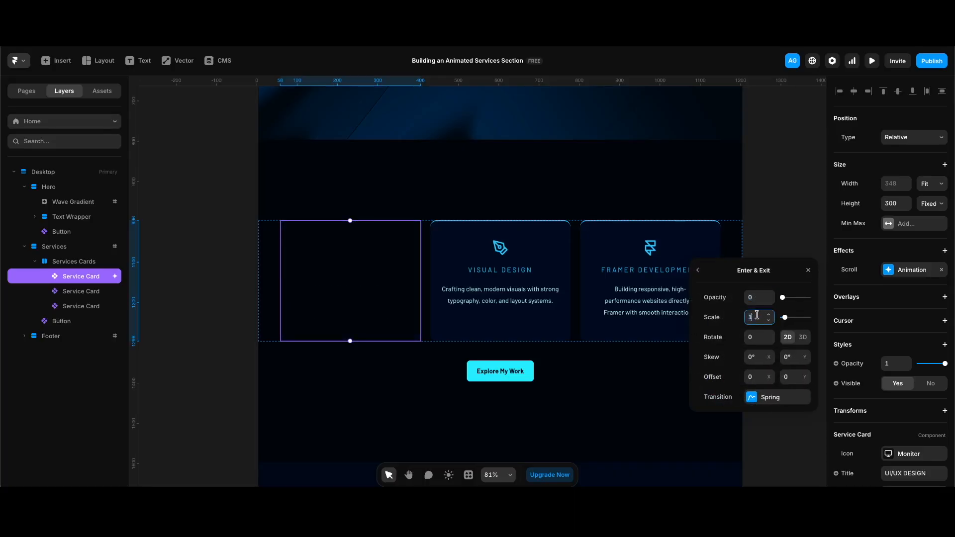
{"action": "type", "text": ".5"}
{"action": "key", "text": "Return"}
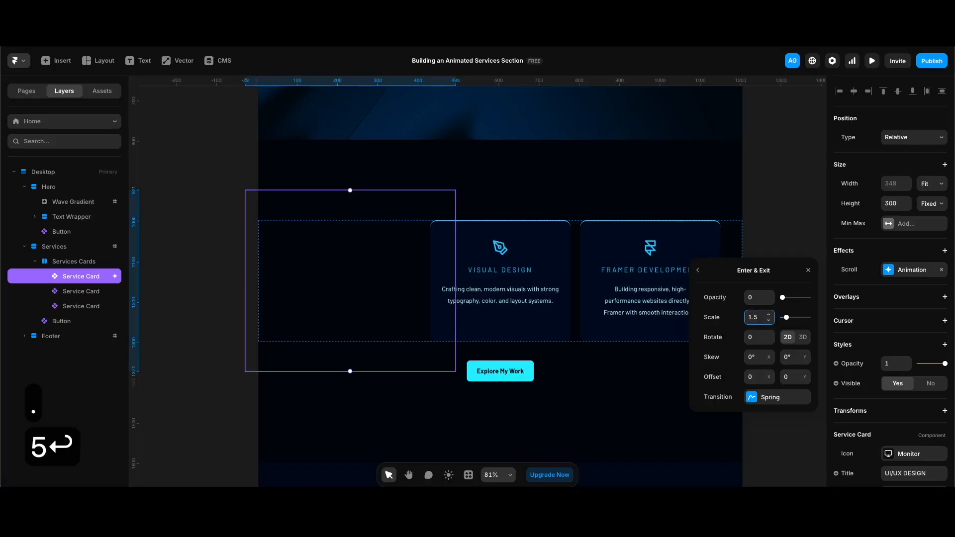
Preview the page, scrolling between hero and services and using View Services to check the first card's animation
{"action": "scroll", "coordinate": [717, 426], "scroll_direction": "down", "scroll_amount": 7}
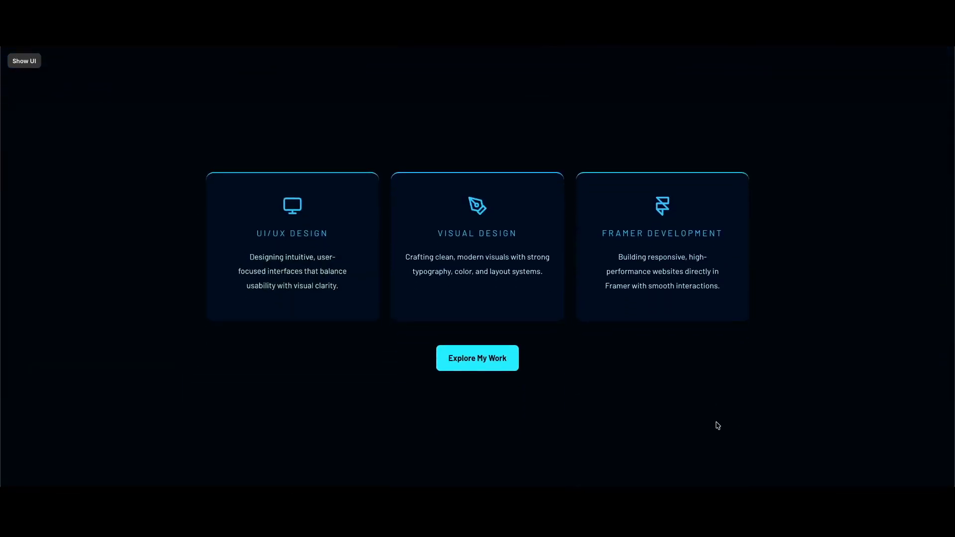
{"action": "scroll", "coordinate": [498, 363], "scroll_direction": "up", "scroll_amount": 7}
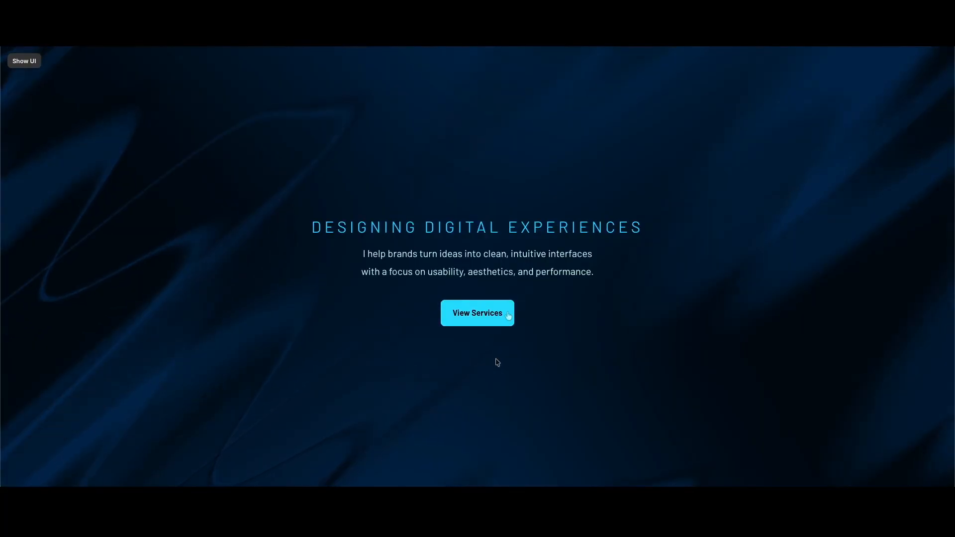
{"action": "left_click", "coordinate": [508, 315]}
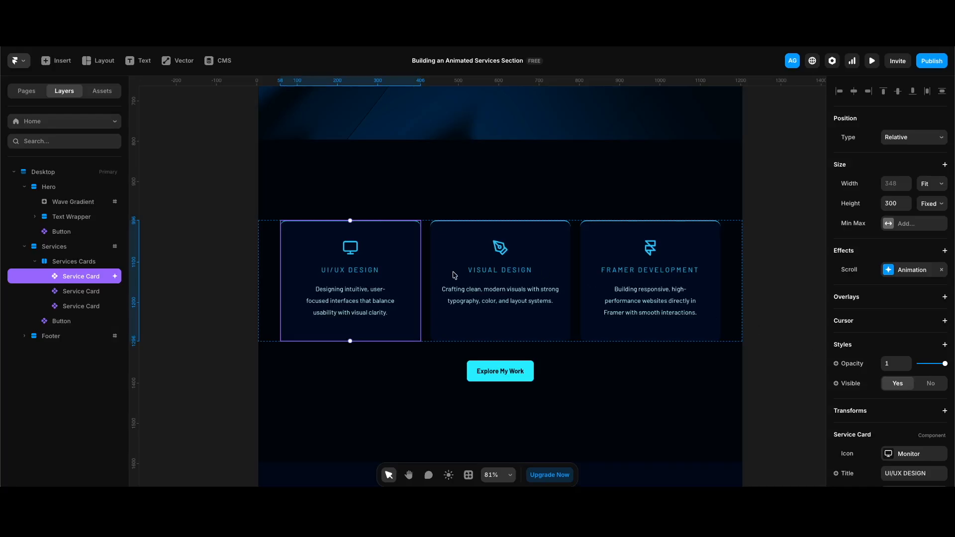
Copy the UI/UX Design card's effects and paste them onto the Visual Design and Framer Development cards
{"action": "right_click", "coordinate": [406, 255]}
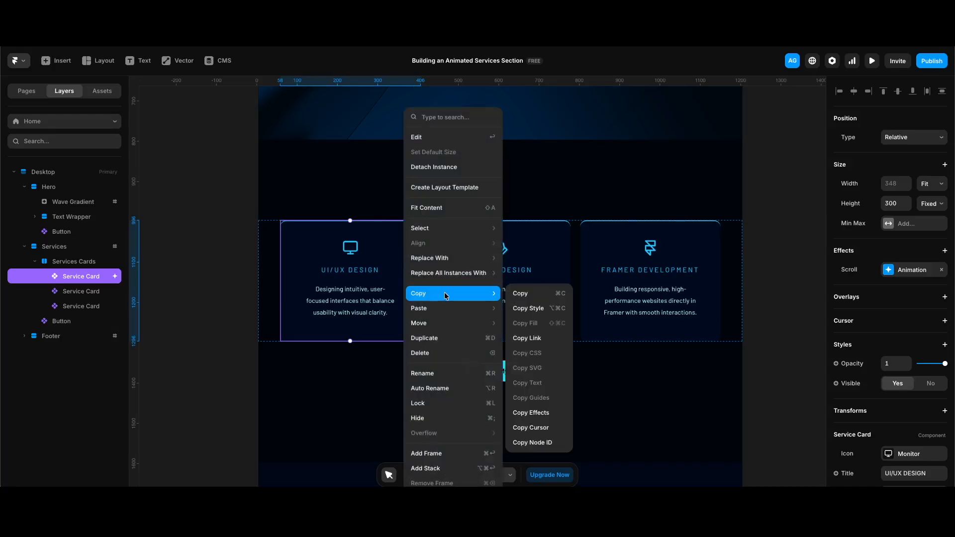
{"action": "left_click", "coordinate": [532, 413]}
{"action": "left_click", "coordinate": [610, 298]}
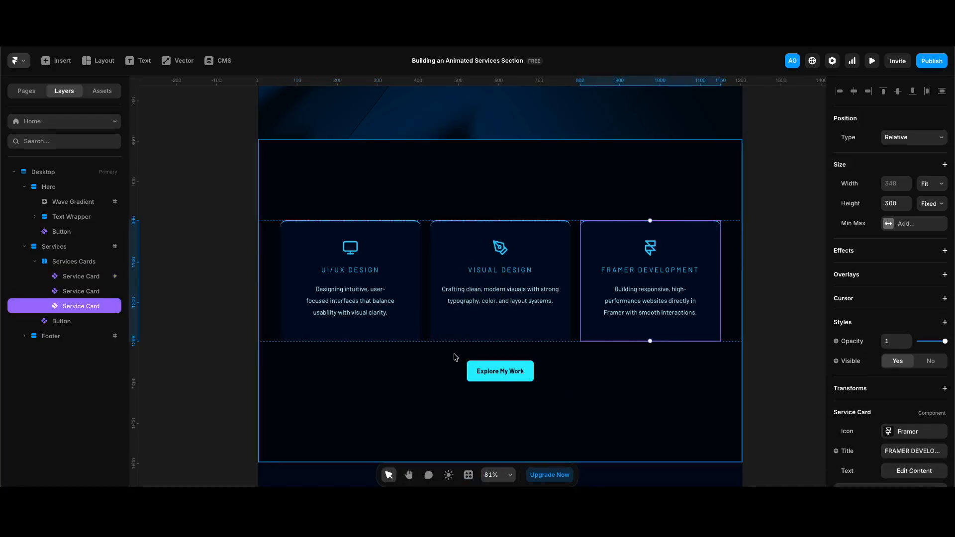
{"action": "left_click", "coordinate": [497, 315]}
{"action": "left_click", "coordinate": [637, 319], "text": "shift"}
{"action": "right_click", "coordinate": [637, 319]}
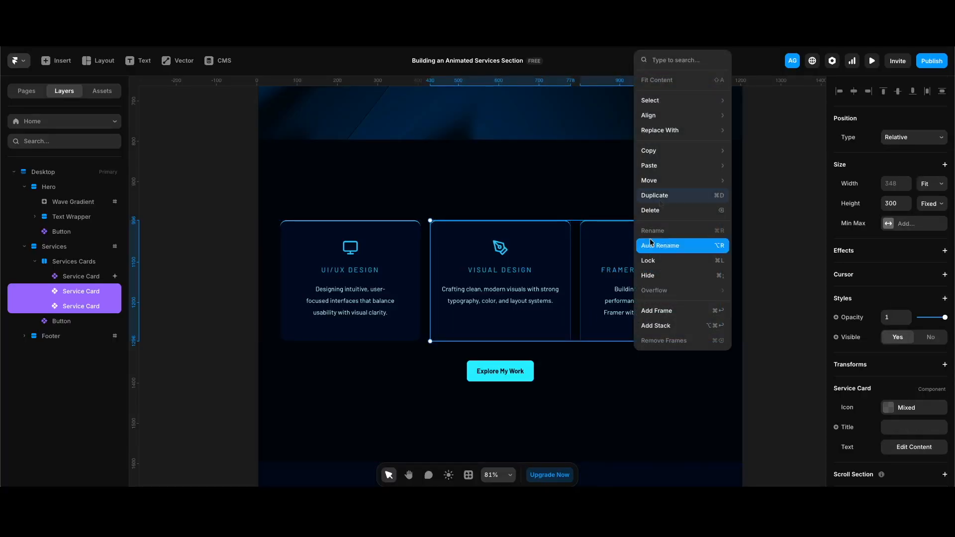
{"action": "mouse_move", "coordinate": [662, 165]}
{"action": "left_click", "coordinate": [775, 227]}
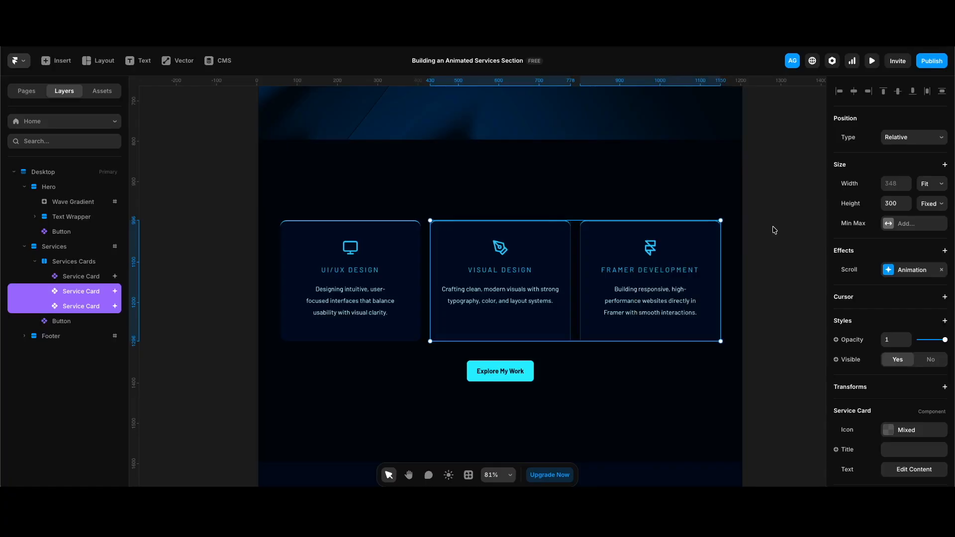
Preview the page, jumping between hero and services with View Services and Explore My Work to check all three card animations
{"action": "key", "text": "super+p"}
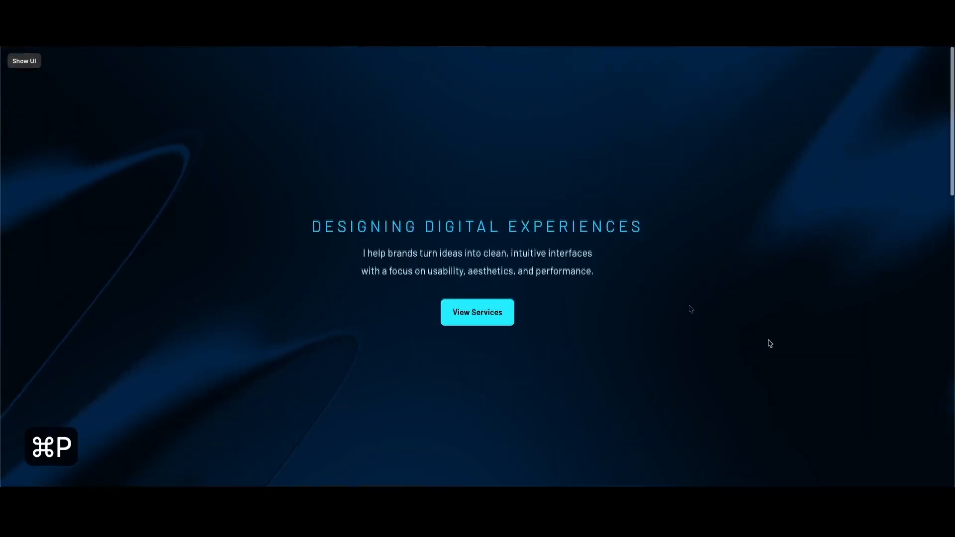
{"action": "left_click", "coordinate": [510, 308]}
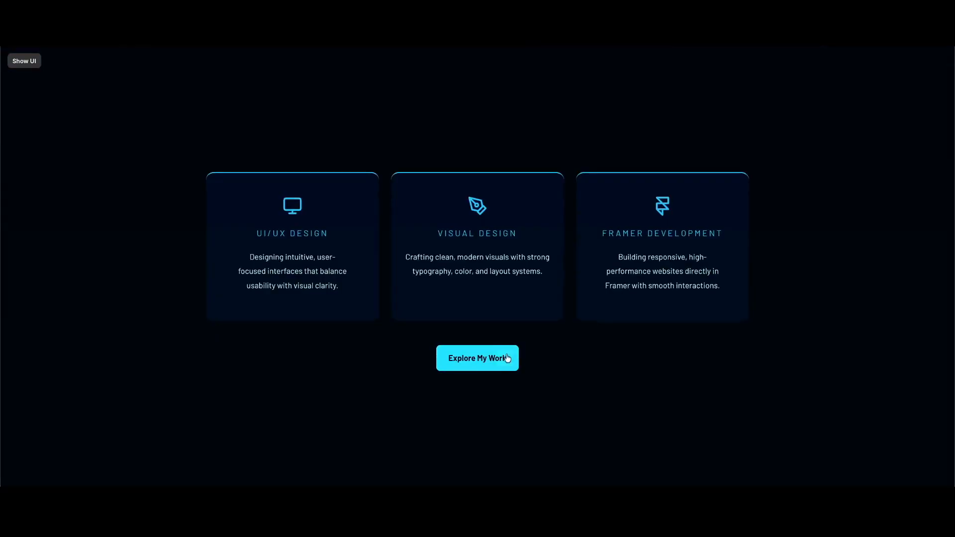
{"action": "left_click", "coordinate": [477, 358]}
{"action": "left_click", "coordinate": [479, 312]}
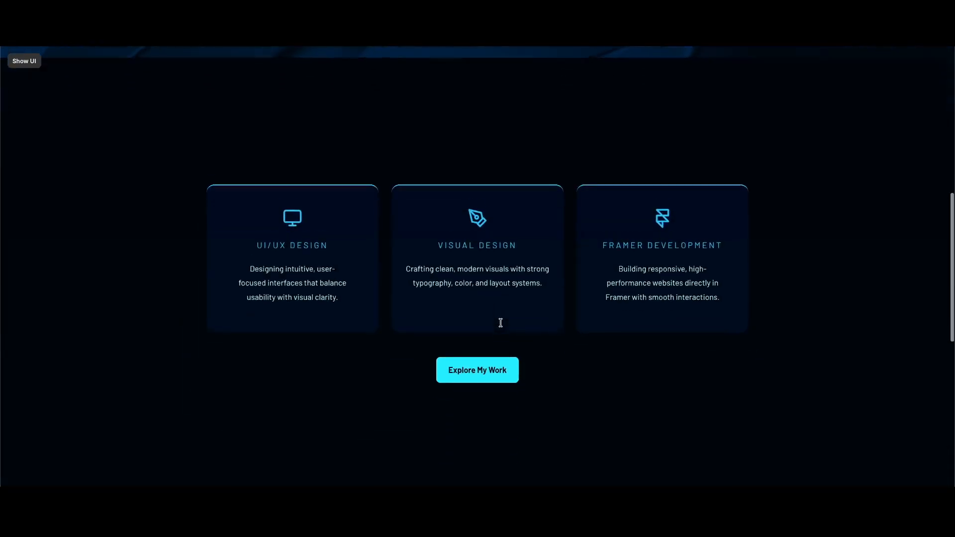
{"action": "left_click", "coordinate": [492, 357]}
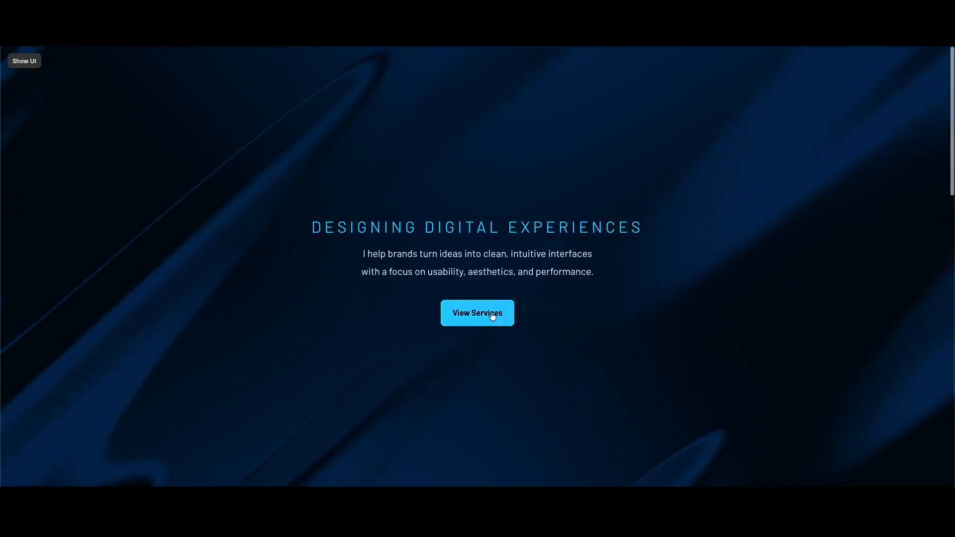
{"action": "left_click", "coordinate": [493, 313]}
{"action": "key", "text": "Escape"}
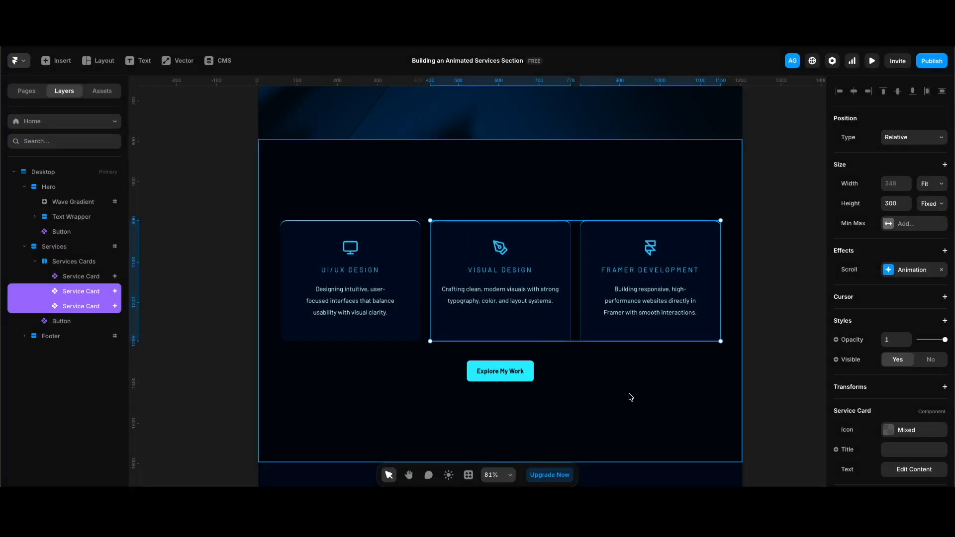
Set the scroll animation's transition delay to 0.2 s on the Visual Design card and 0.4 s on the Framer Development card
{"action": "left_click", "coordinate": [629, 396]}
{"action": "left_click", "coordinate": [532, 324]}
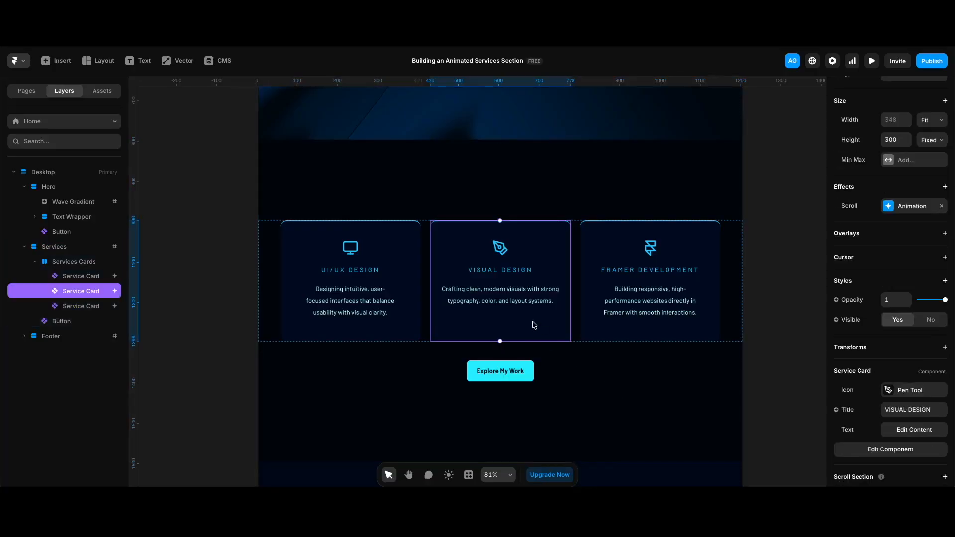
{"action": "left_click", "coordinate": [897, 211]}
{"action": "left_click", "coordinate": [769, 314]}
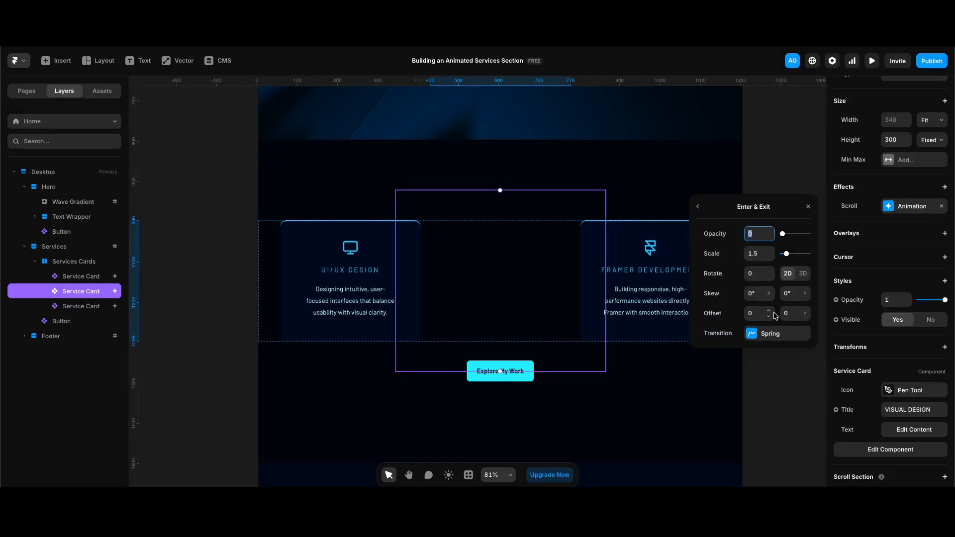
{"action": "left_click", "coordinate": [771, 333]}
{"action": "left_click", "coordinate": [757, 371]}
{"action": "type", "text": ".2"}
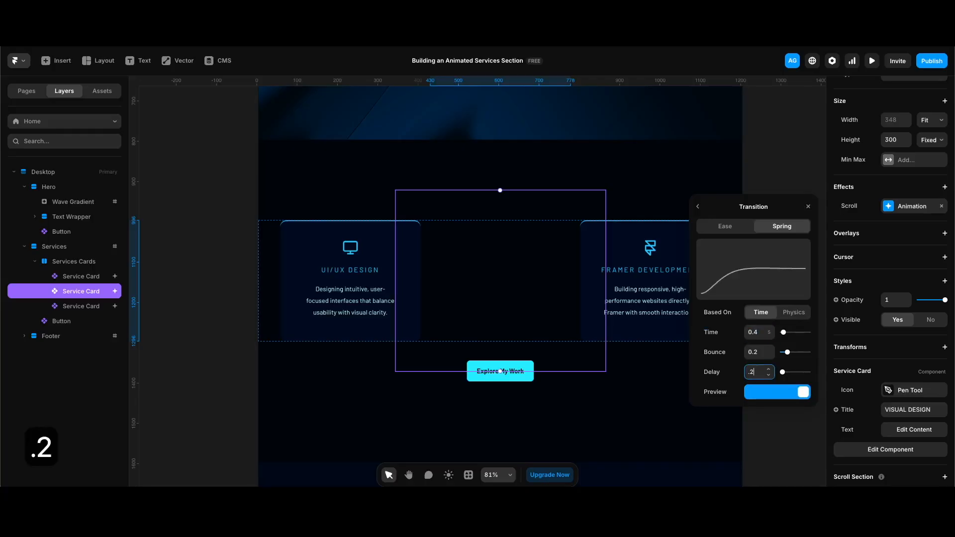
{"action": "key", "text": "Return"}
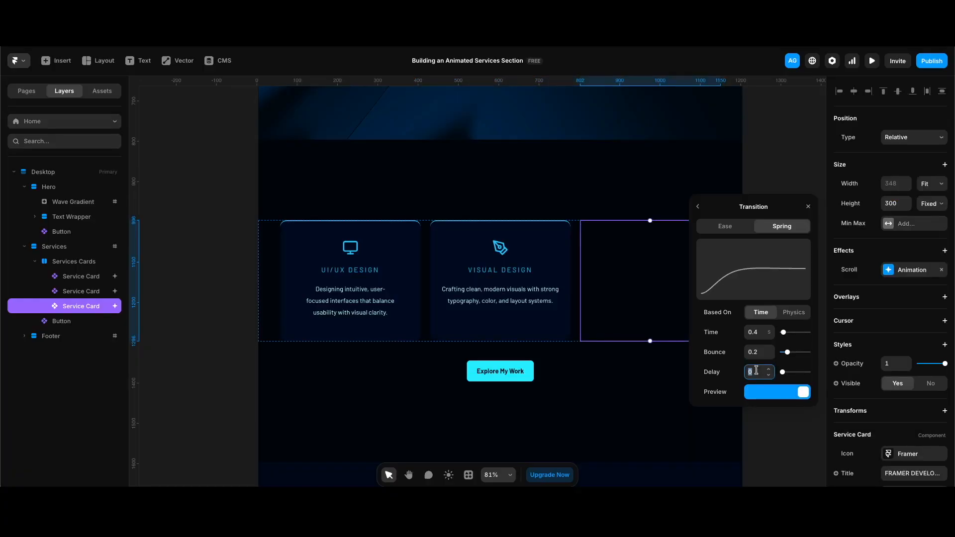
{"action": "type", "text": ".4"}
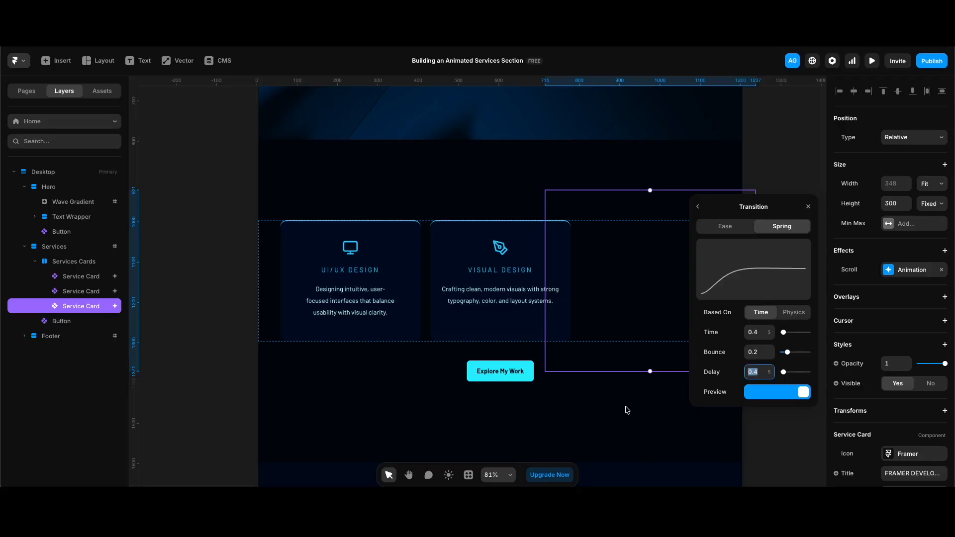
Preview the page, scrolling and using View Services to check the staggered entrance of the service cards
{"action": "key", "text": "super+p"}
{"action": "scroll", "coordinate": [484, 333], "scroll_direction": "down", "scroll_amount": 5}
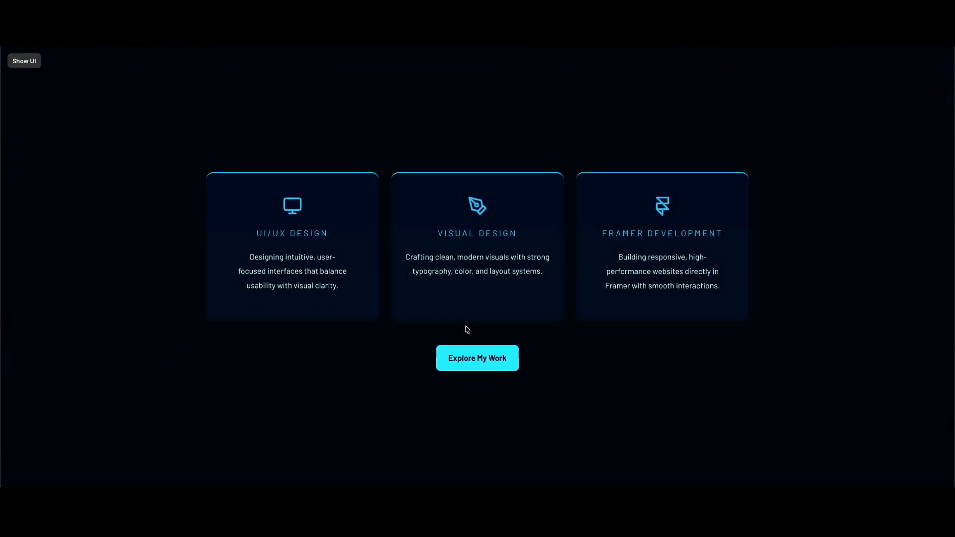
{"action": "scroll", "coordinate": [492, 359], "scroll_direction": "up", "scroll_amount": 8}
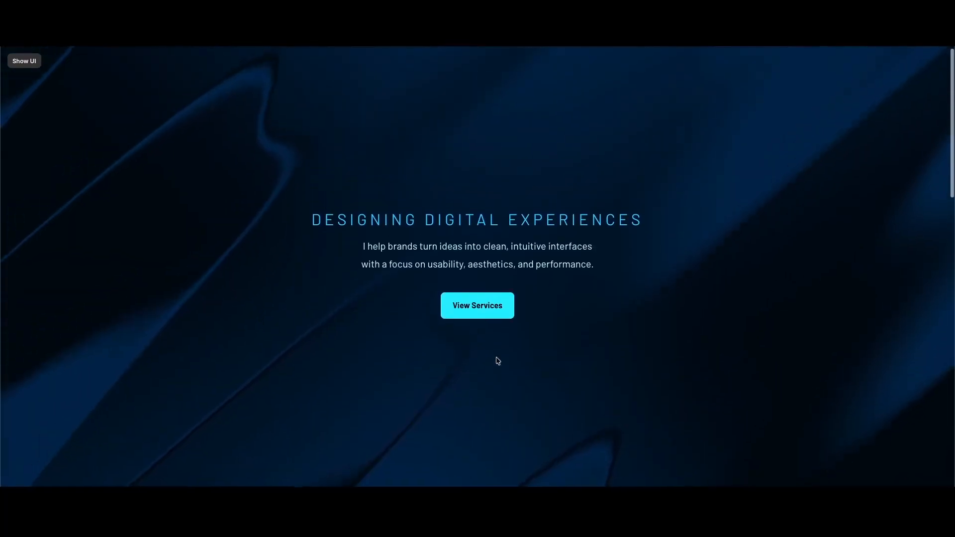
{"action": "left_click", "coordinate": [484, 319]}
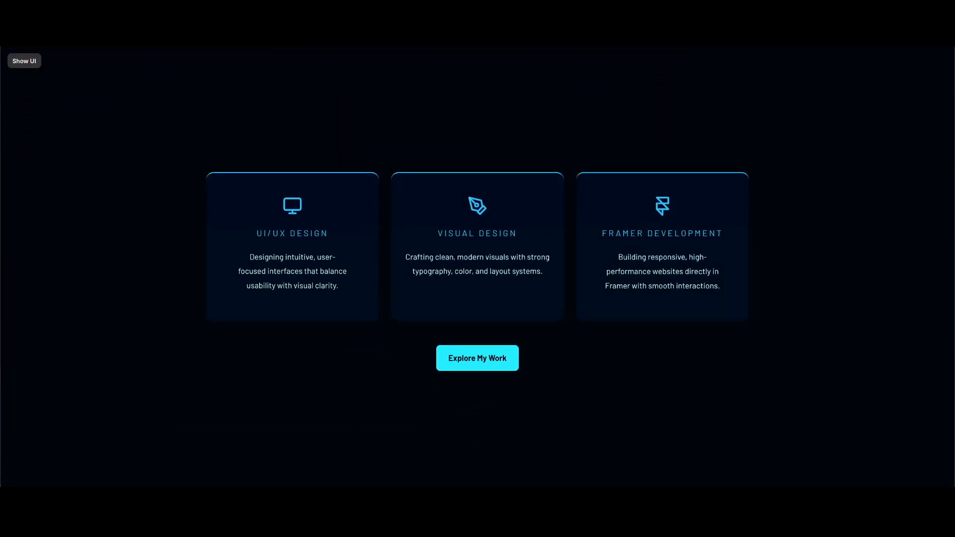
{"action": "key", "text": "Escape"}
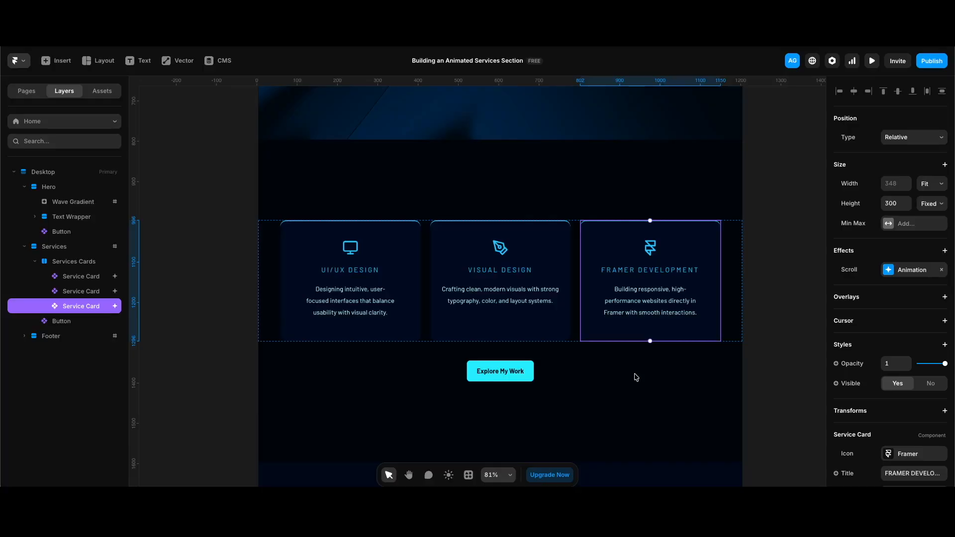
Set the overflow of the Services Cards stack to Visible
{"action": "key", "text": "Escape"}
{"action": "left_click", "coordinate": [915, 329]}
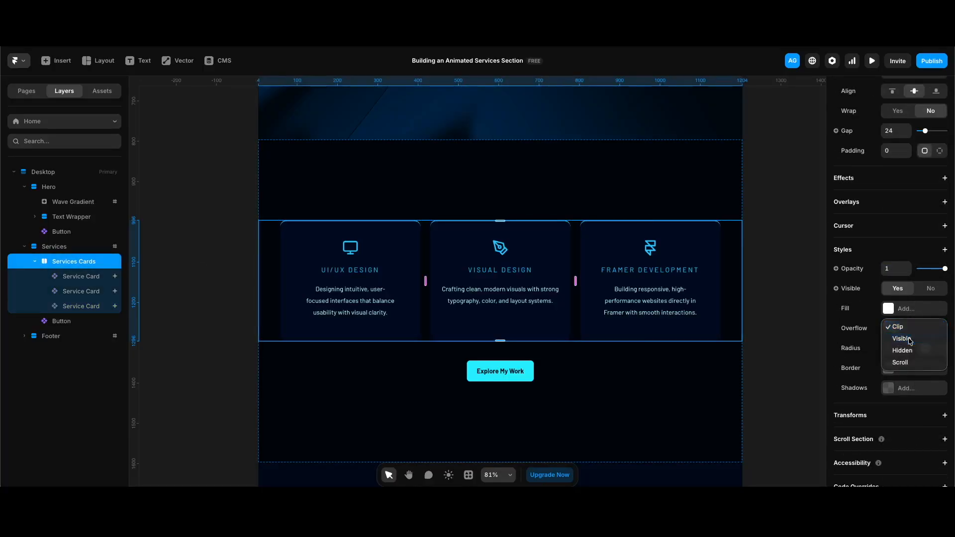
{"action": "left_click", "coordinate": [903, 339]}
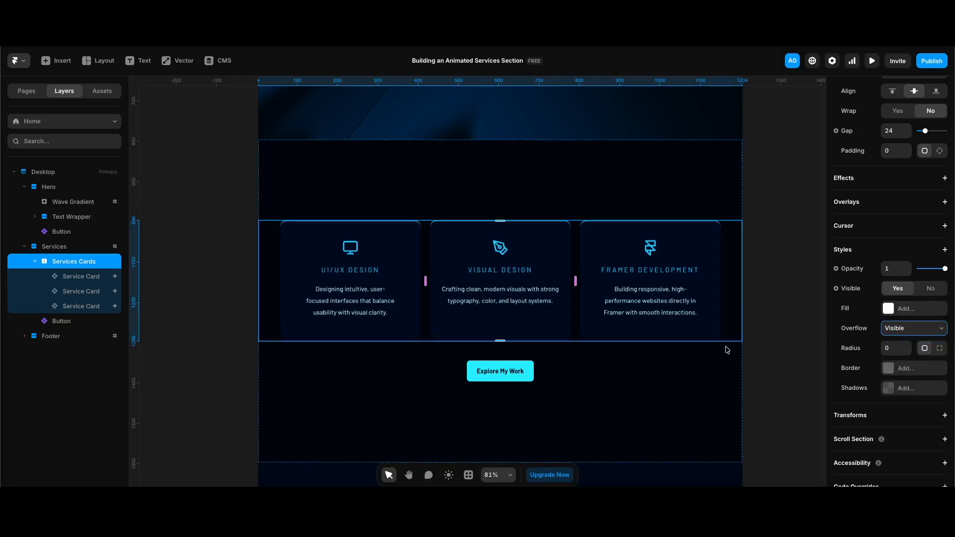
Preview the page, moving between services and hero to check how the cards animate beyond their container
{"action": "key", "text": "super+p"}
{"action": "scroll", "coordinate": [582, 326], "scroll_direction": "down", "scroll_amount": 10}
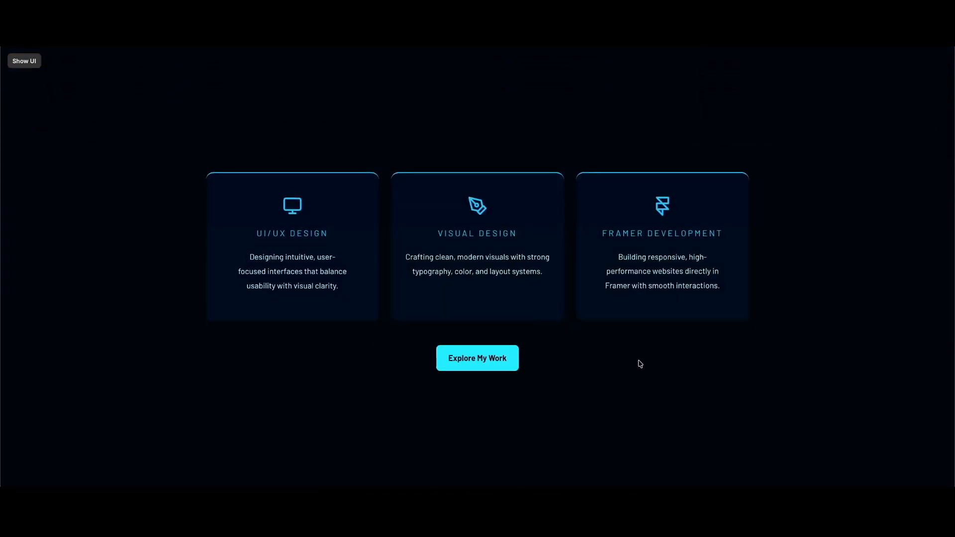
{"action": "left_click", "coordinate": [496, 363]}
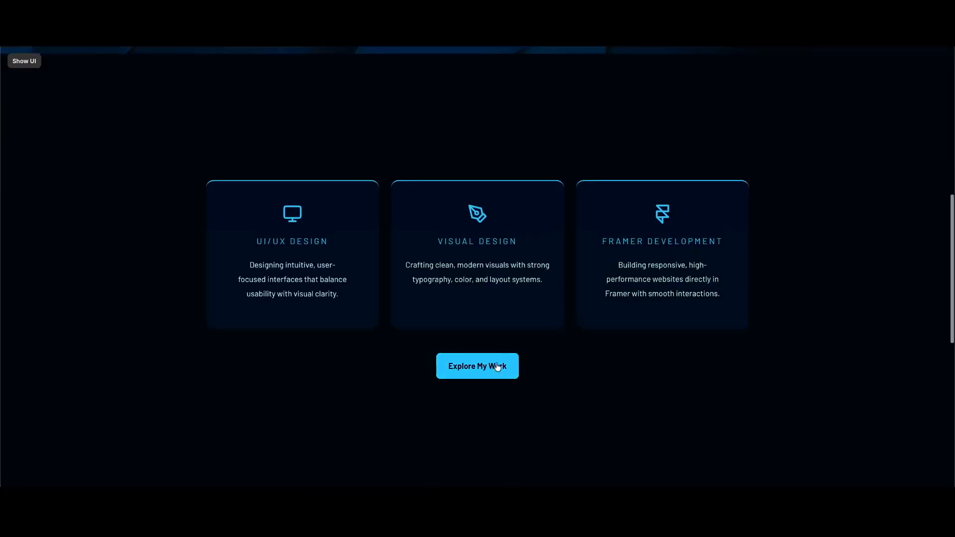
{"action": "left_click", "coordinate": [498, 320]}
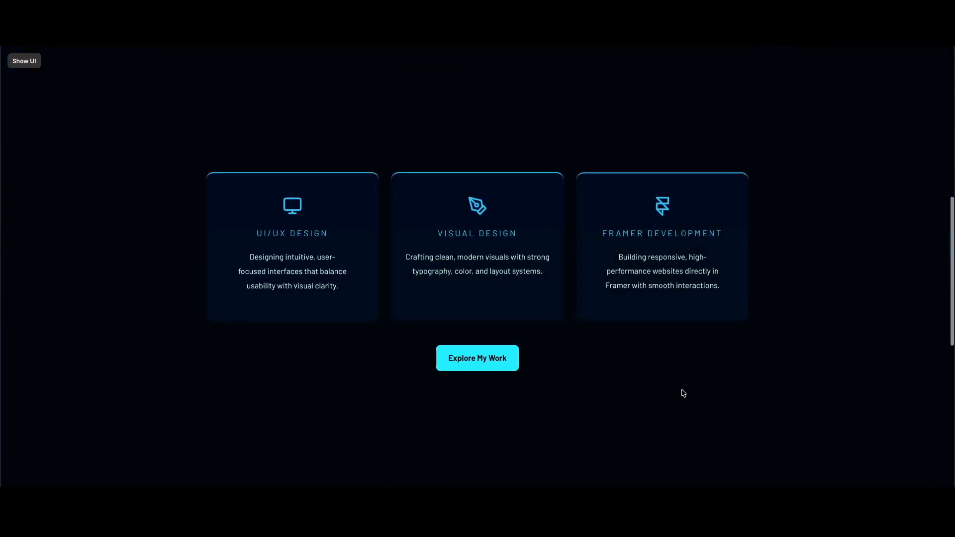
{"action": "key", "text": "Escape"}
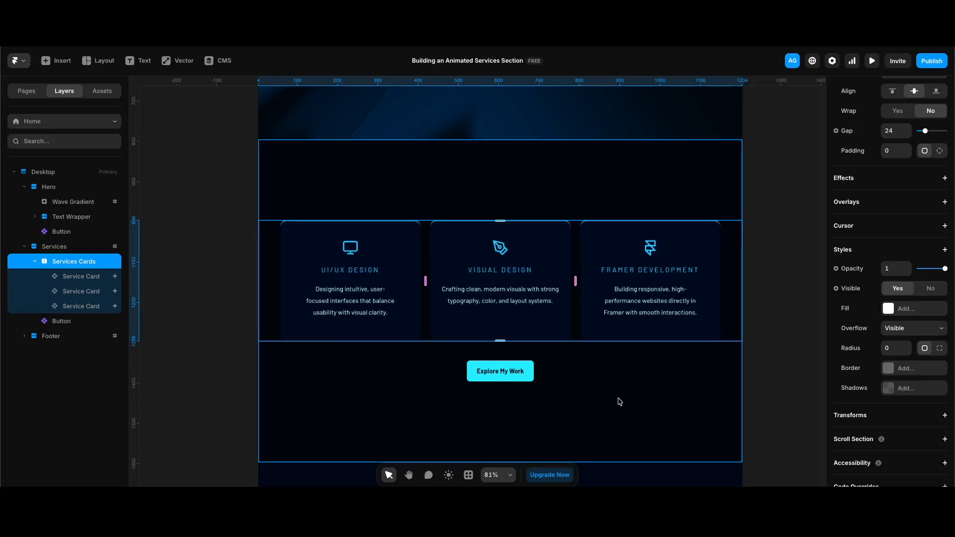
Add a Scroll Animation effect to the Explore My Work button in the services section
{"action": "left_click", "coordinate": [529, 376]}
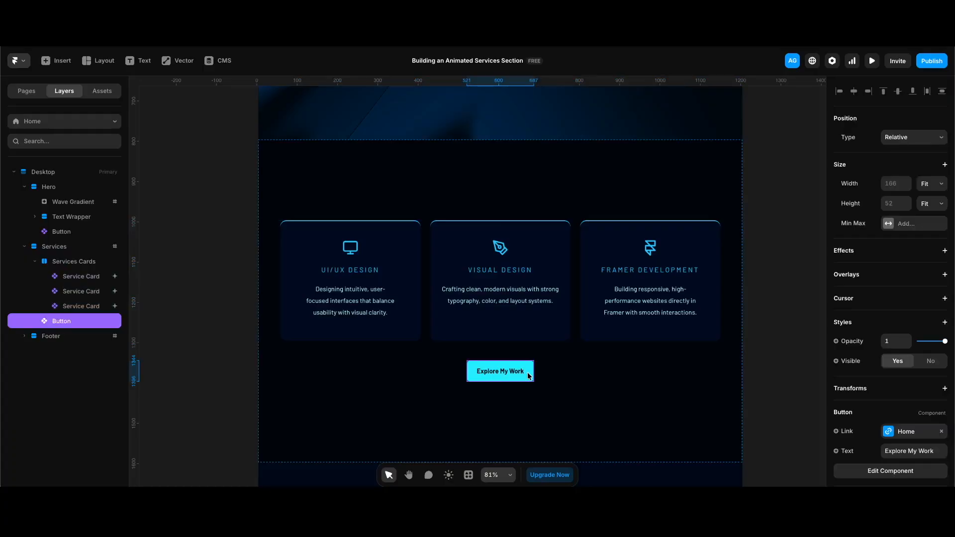
{"action": "left_click", "coordinate": [886, 256]}
{"action": "mouse_move", "coordinate": [910, 342]}
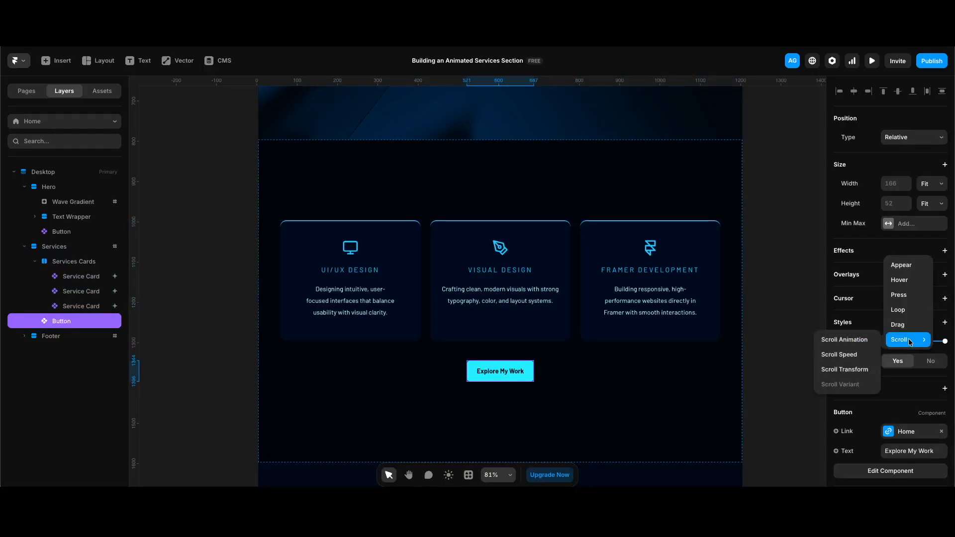
{"action": "left_click", "coordinate": [871, 342]}
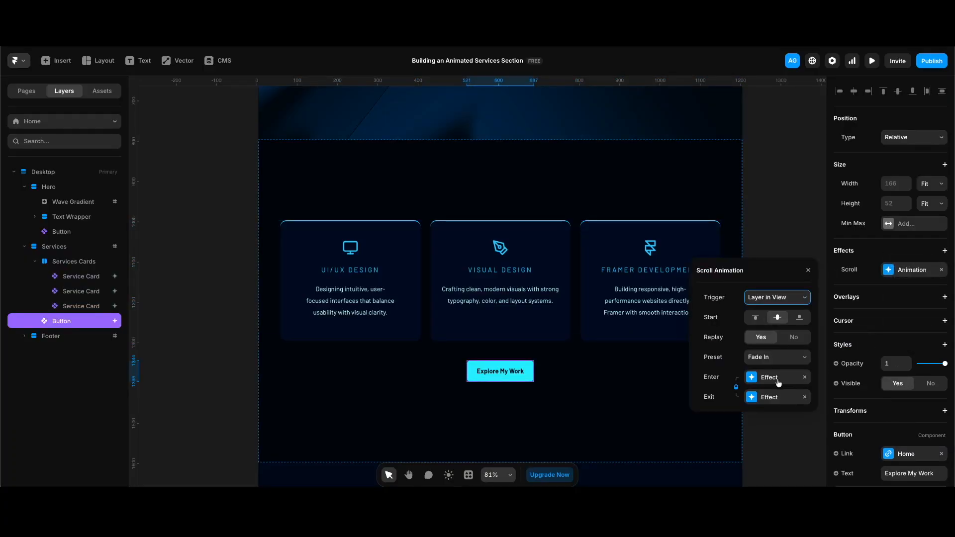
Unlink the button's enter and exit effects, and give the enter effect a scale of 3 and a Y offset of -300
{"action": "left_click", "coordinate": [736, 387]}
{"action": "left_click", "coordinate": [770, 378]}
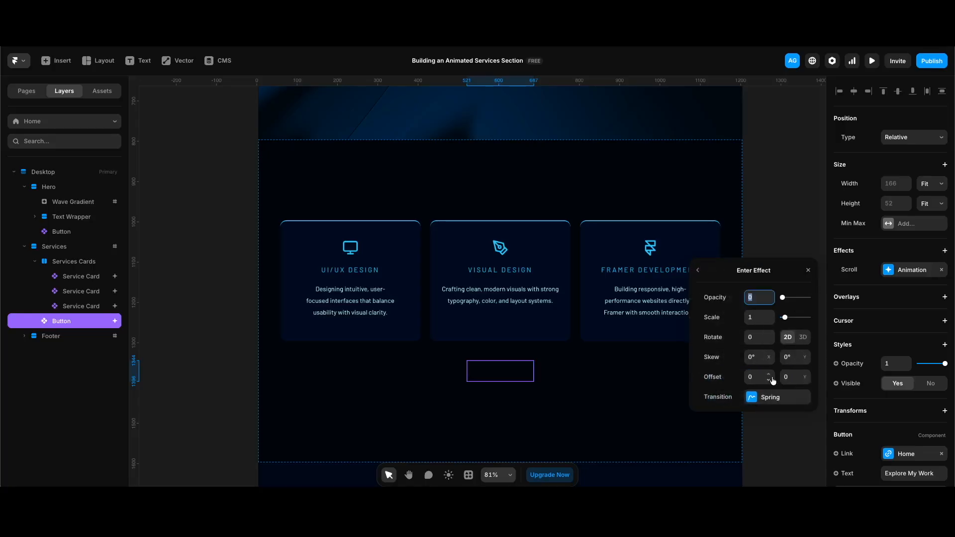
{"action": "left_click", "coordinate": [753, 317]}
{"action": "type", "text": "3"}
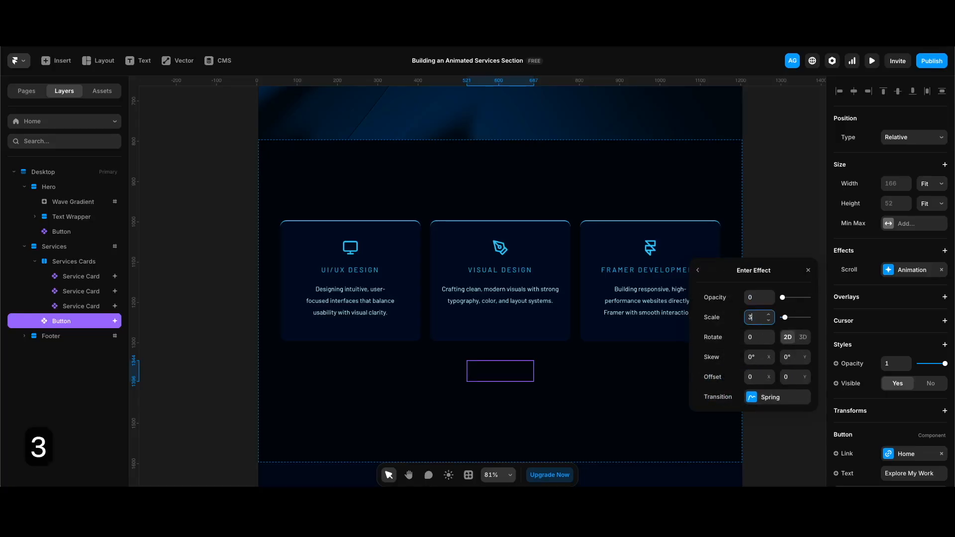
{"action": "left_click", "coordinate": [795, 377]}
{"action": "type", "text": "-300"}
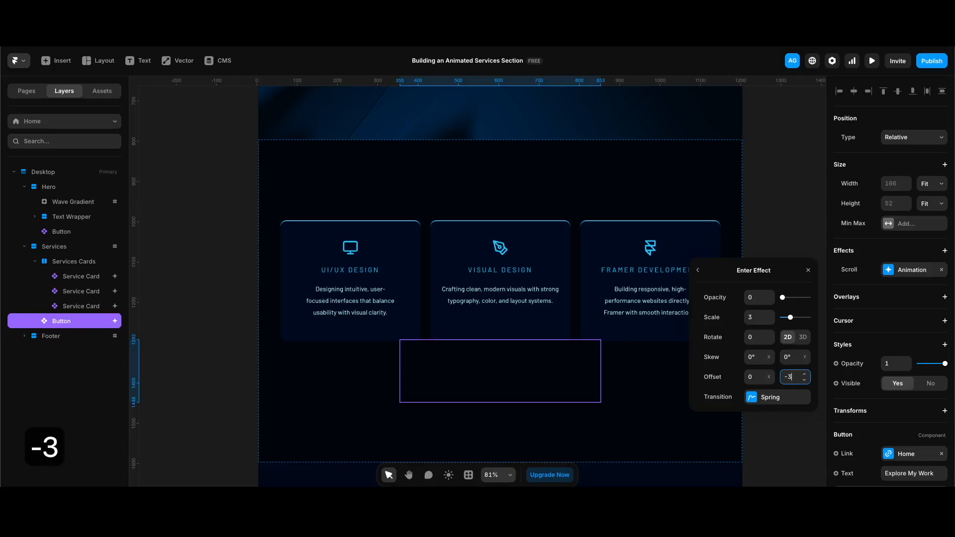
Base the enter effect's spring transition on Physics, with stiffness 182, damping 9 and a delay of 0.5 s
{"action": "left_click", "coordinate": [783, 398]}
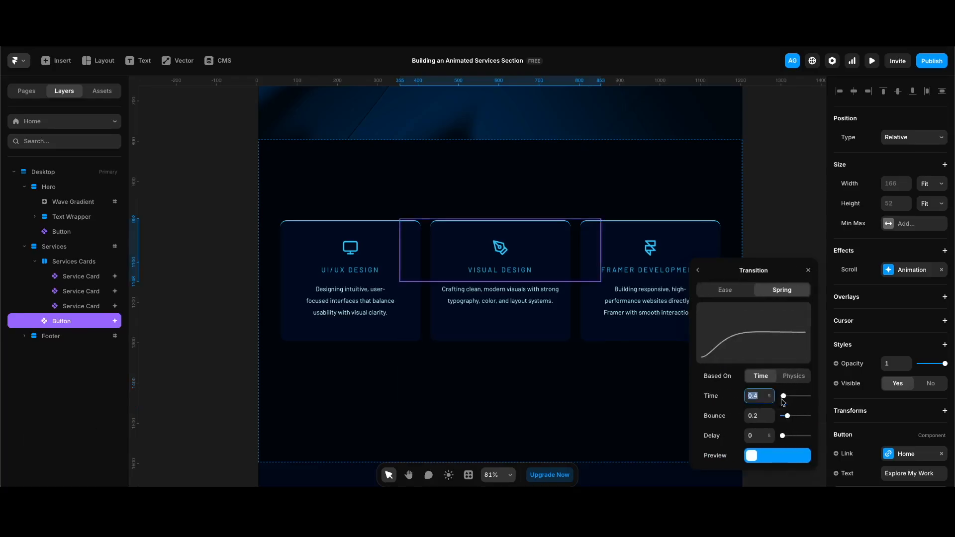
{"action": "left_click", "coordinate": [801, 379]}
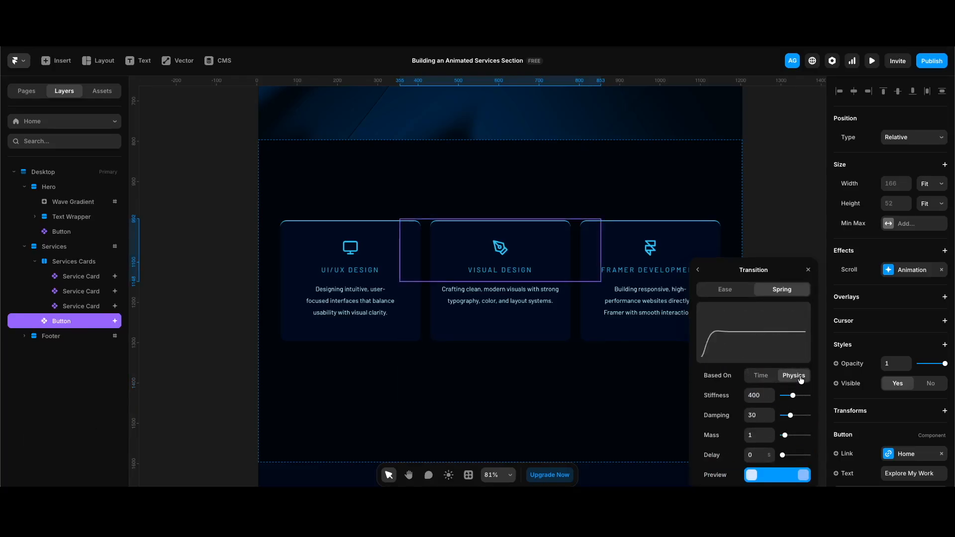
{"action": "left_click", "coordinate": [761, 396]}
{"action": "type", "text": "182"}
{"action": "left_click", "coordinate": [756, 416]}
{"action": "type", "text": "9"}
{"action": "left_click", "coordinate": [755, 453]}
{"action": "type", "text": ".5"}
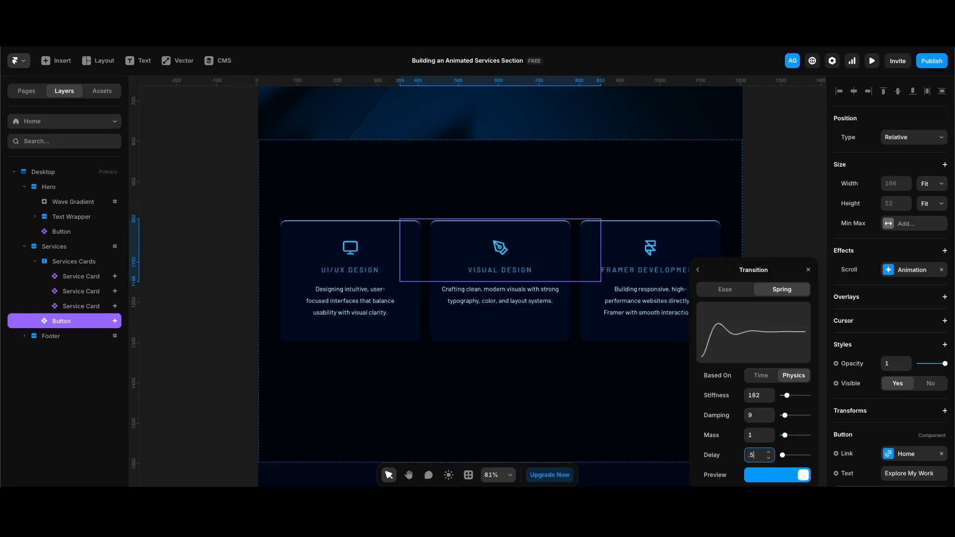
{"action": "key", "text": "Return"}
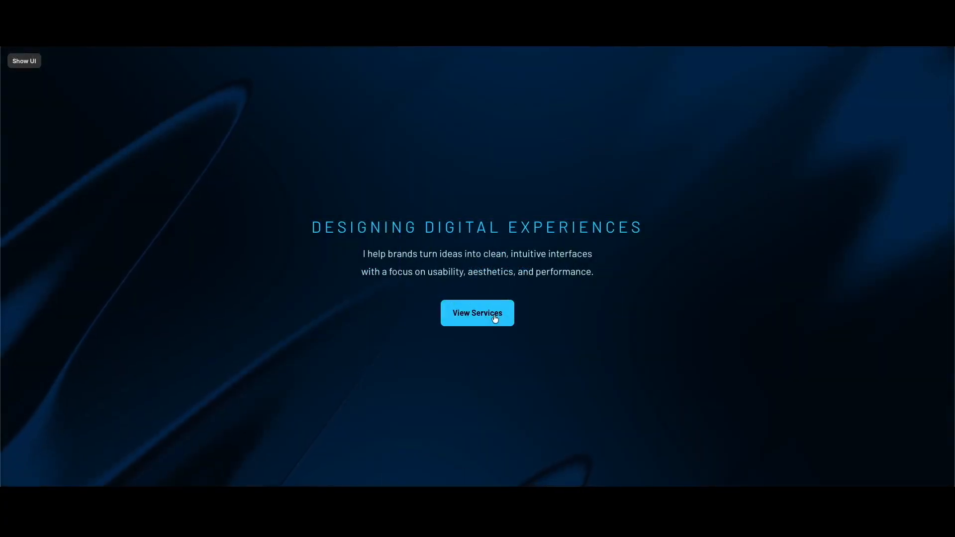
Preview the page, using Explore My Work and View Services to check the button's entrance after the cards
{"action": "scroll", "coordinate": [623, 374], "scroll_direction": "down", "scroll_amount": 5}
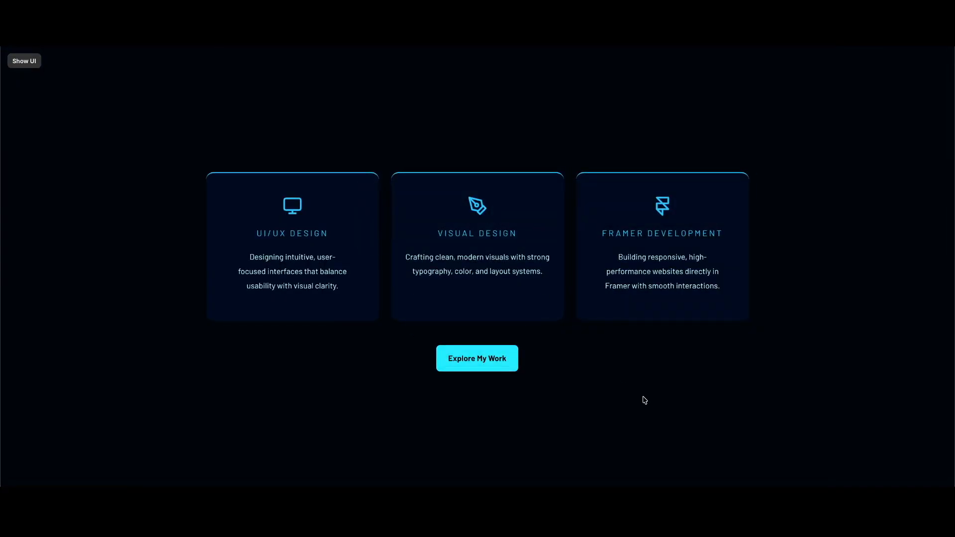
{"action": "left_click", "coordinate": [518, 355]}
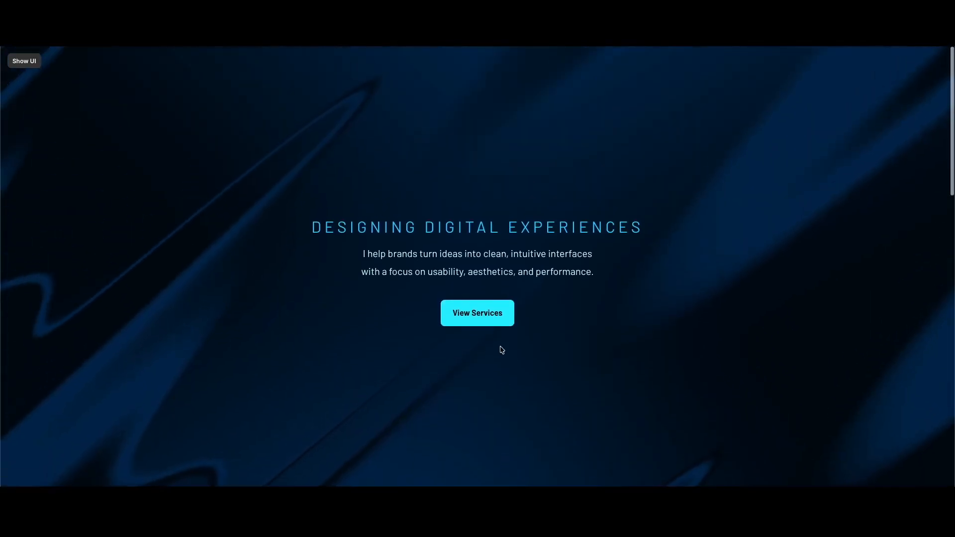
{"action": "left_click", "coordinate": [495, 316]}
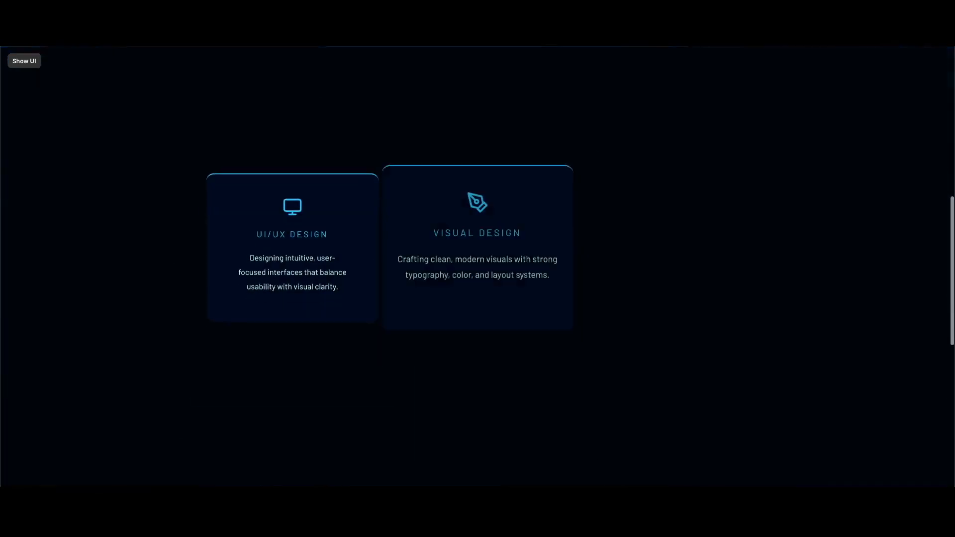
{"action": "key", "text": "Escape"}
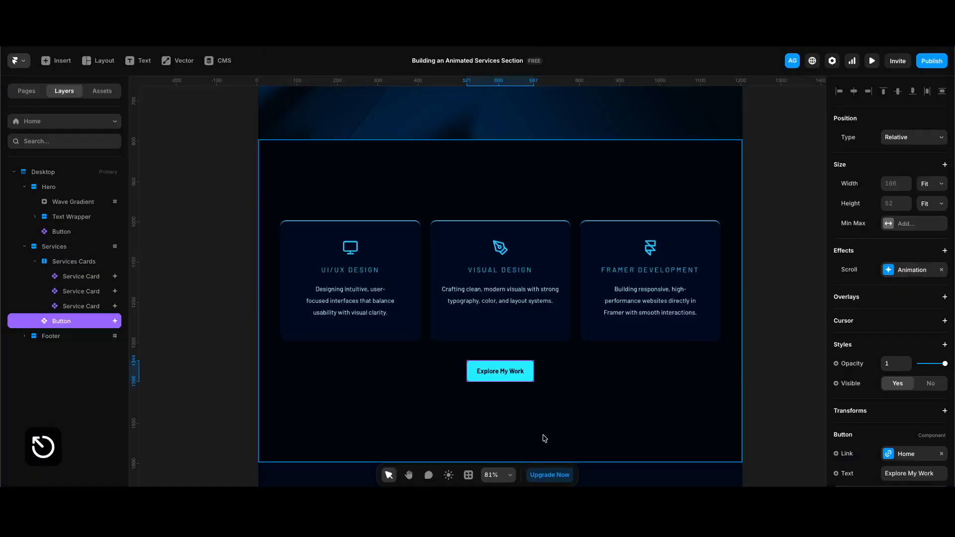
Set the spring mass to 0.4 in the Explore My Work button's enter transition
{"action": "left_click", "coordinate": [911, 269]}
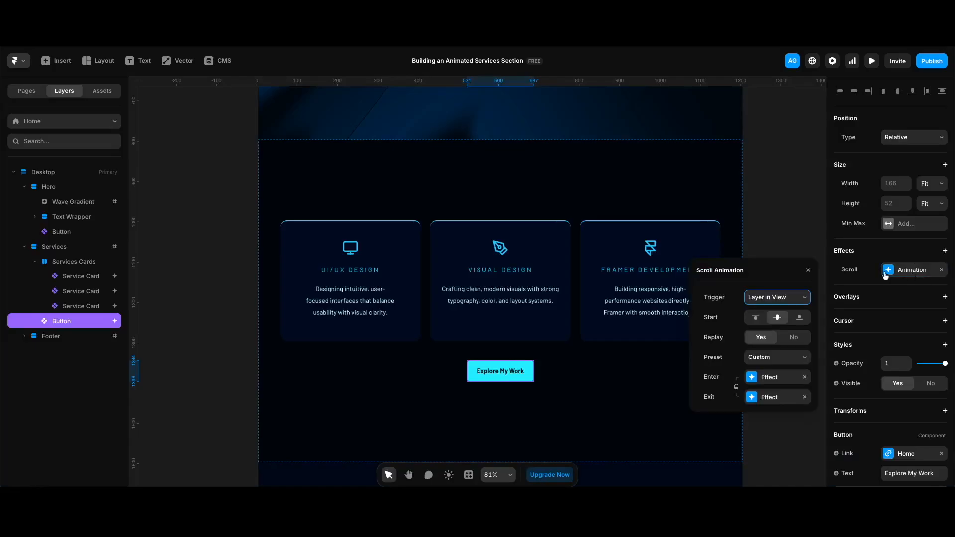
{"action": "left_click", "coordinate": [784, 378]}
{"action": "left_click", "coordinate": [757, 435]}
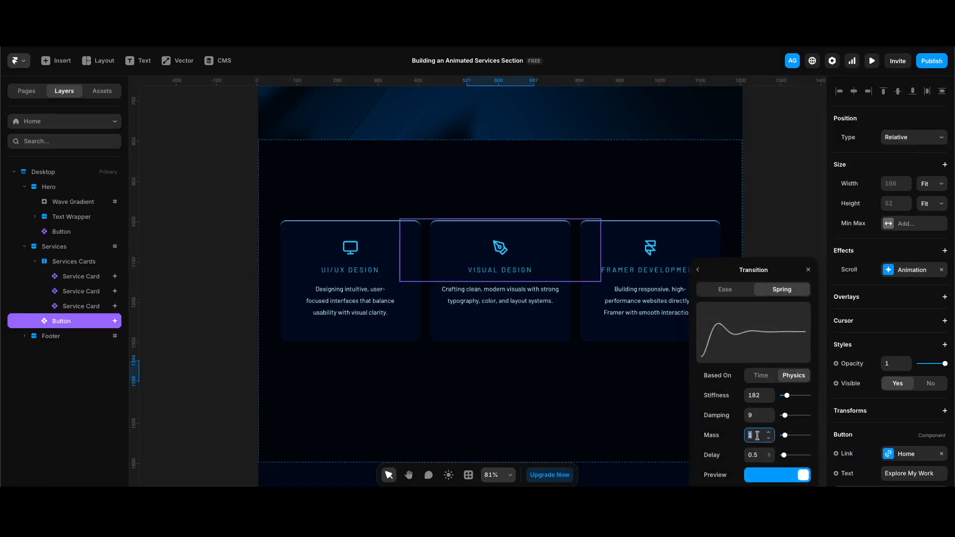
{"action": "type", "text": ".4"}
{"action": "key", "text": "Return"}
{"action": "left_click", "coordinate": [768, 224]}
Preview the page, moving between the hero and services sections to check the button's entrance with the lighter spring, and return to the canvas
{"action": "key", "text": "super+p"}
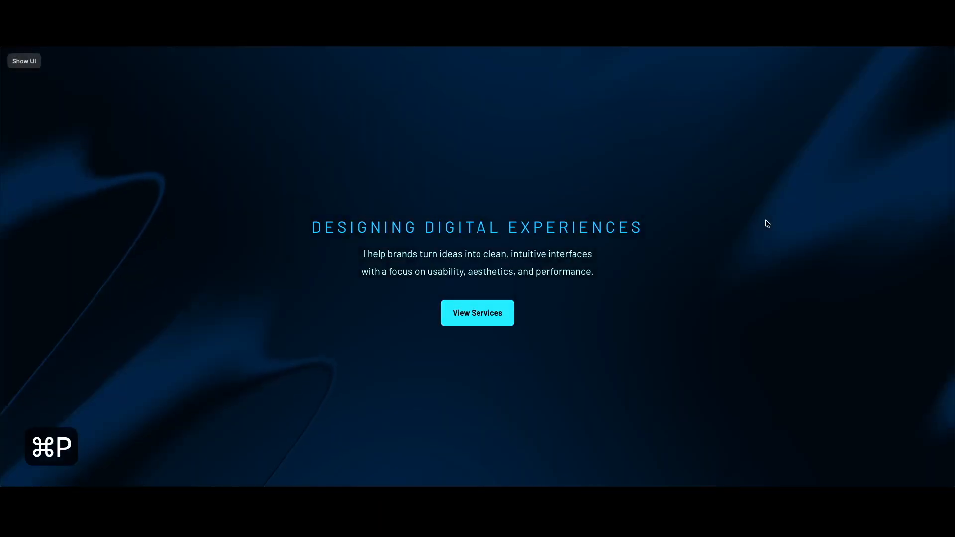
{"action": "left_click", "coordinate": [473, 312]}
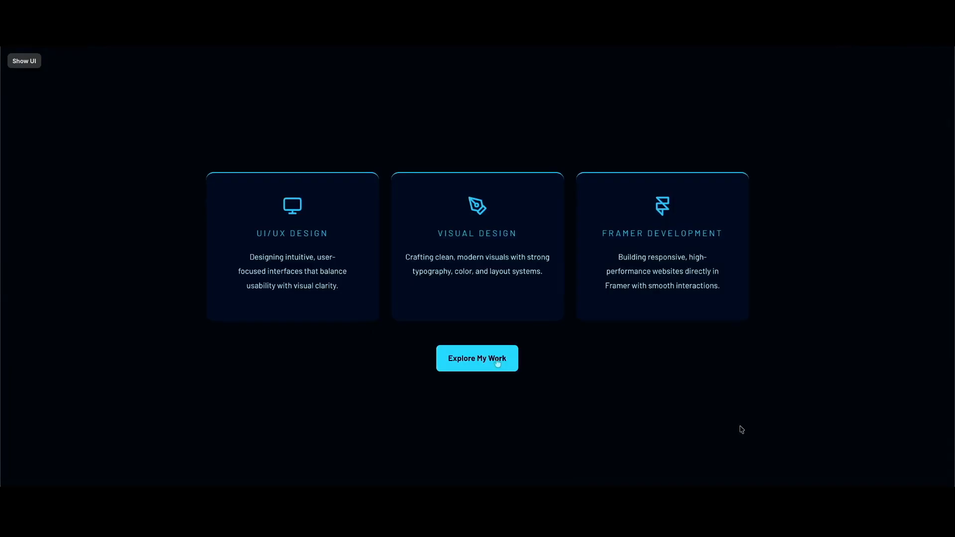
{"action": "left_click", "coordinate": [495, 362]}
{"action": "left_click", "coordinate": [474, 308]}
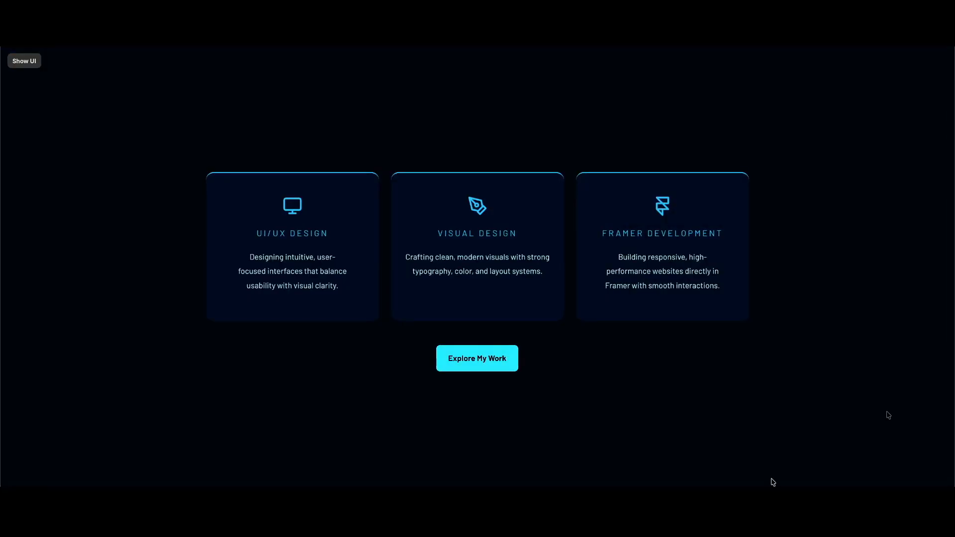
{"action": "left_click", "coordinate": [486, 365]}
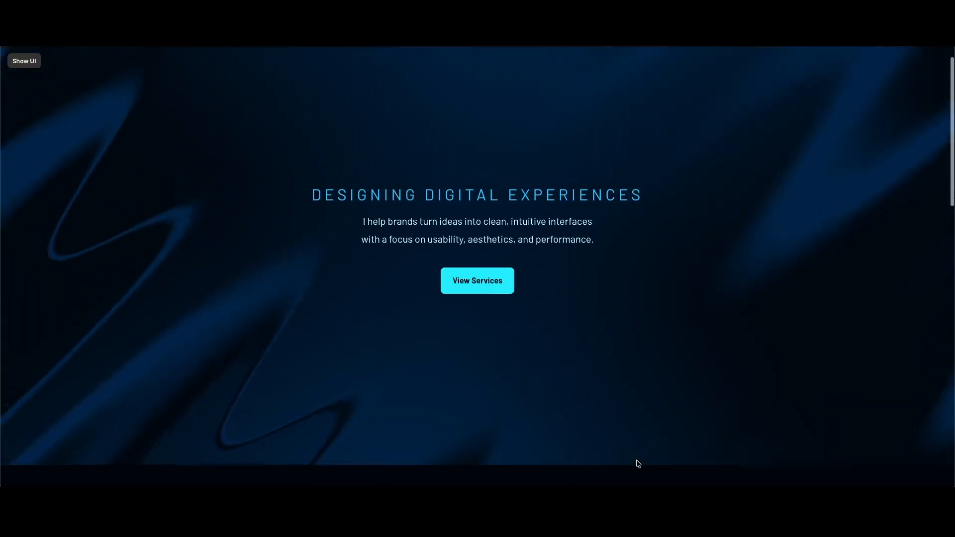
{"action": "left_click", "coordinate": [513, 312]}
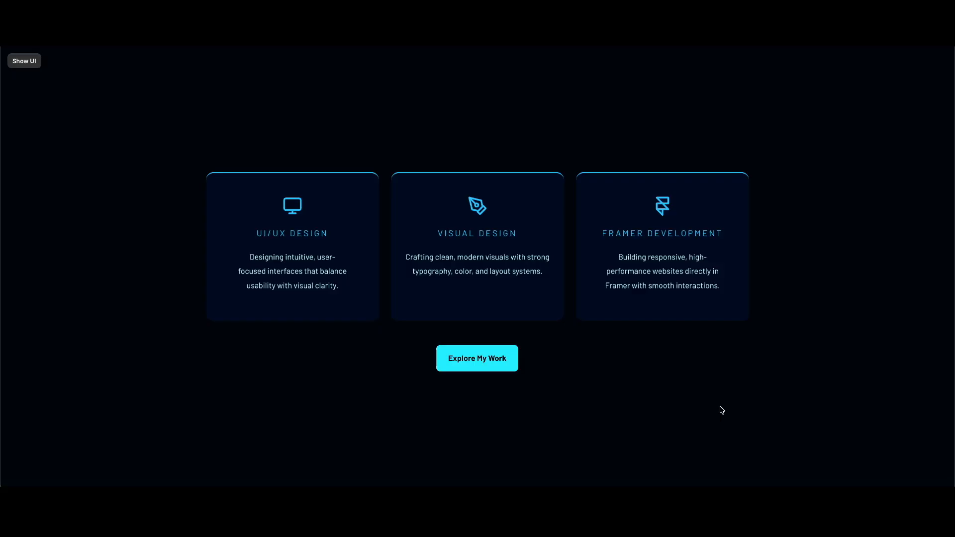
{"action": "scroll", "coordinate": [720, 410], "scroll_direction": "down", "scroll_amount": 1}
{"action": "scroll", "coordinate": [617, 378], "scroll_direction": "up", "scroll_amount": 1}
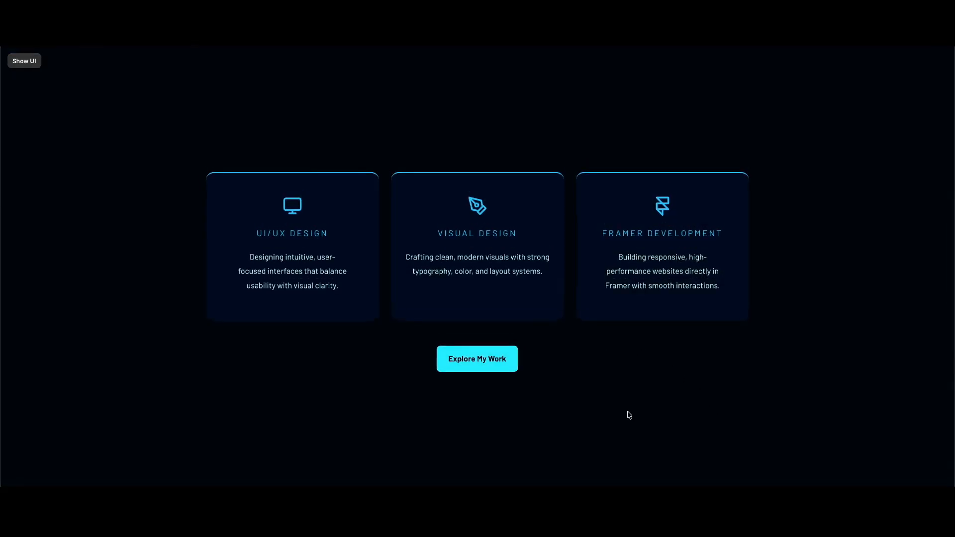
{"action": "key", "text": "ctrl+backslash"}
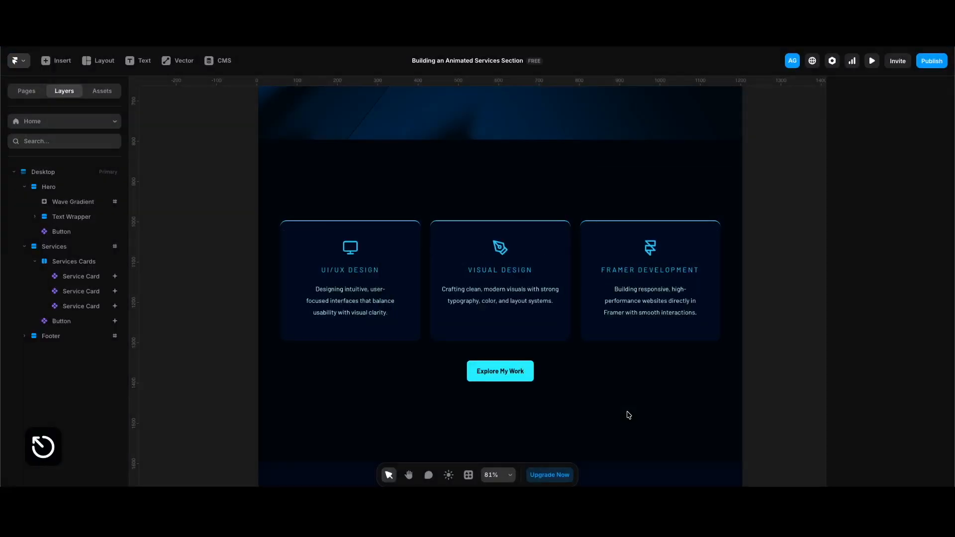
Review the Explore My Work button's scroll animation settings, and replay its entrance in the preview through View Services
{"action": "left_click", "coordinate": [507, 361]}
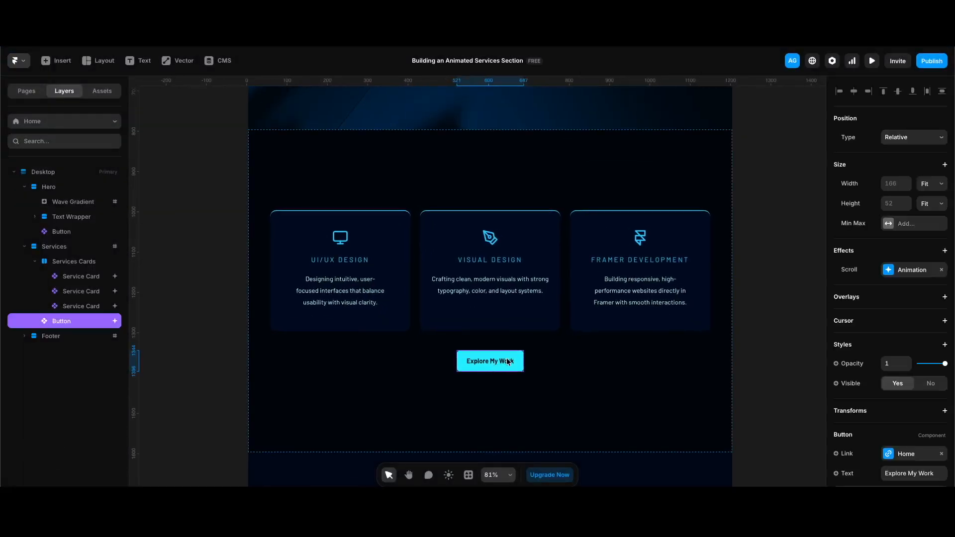
{"action": "left_click", "coordinate": [921, 273]}
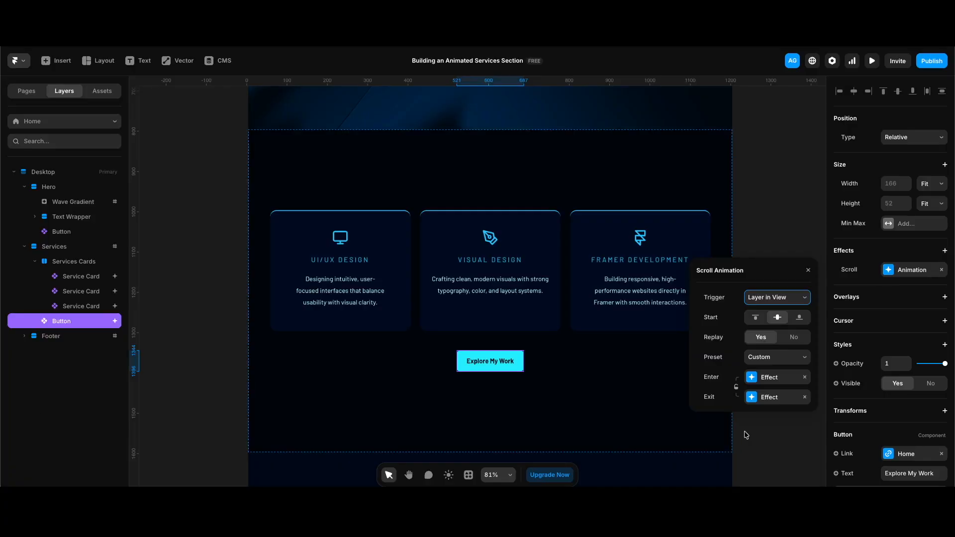
{"action": "scroll", "coordinate": [746, 436], "scroll_direction": "up", "scroll_amount": 1}
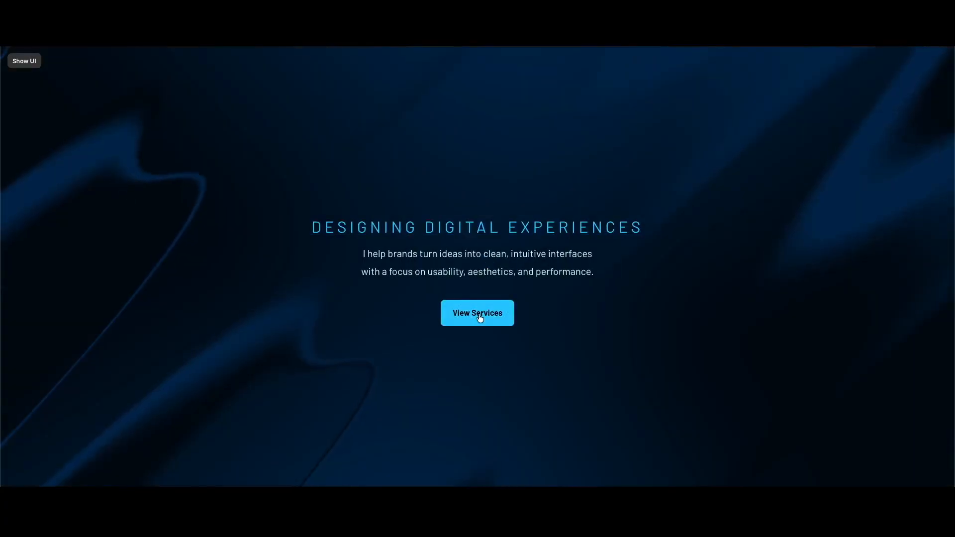
{"action": "left_click", "coordinate": [480, 317]}
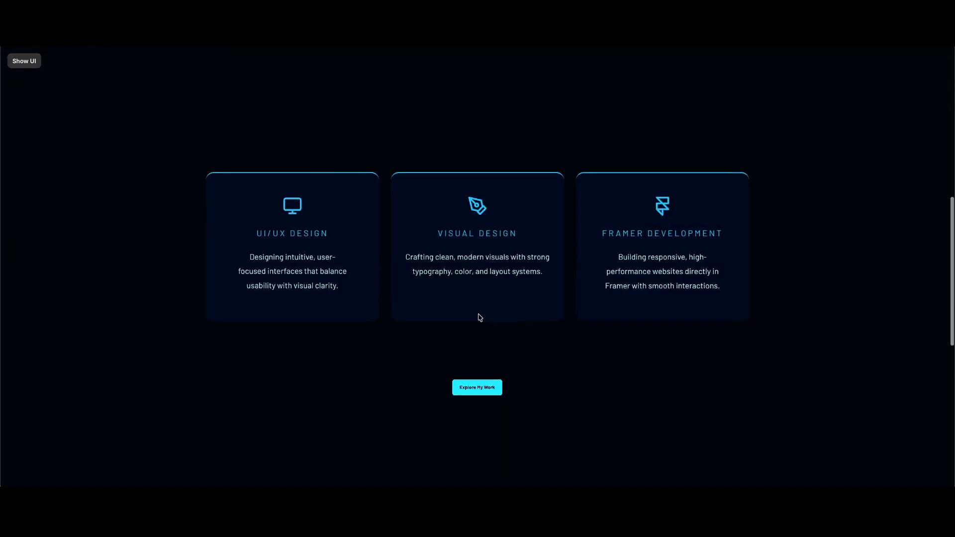